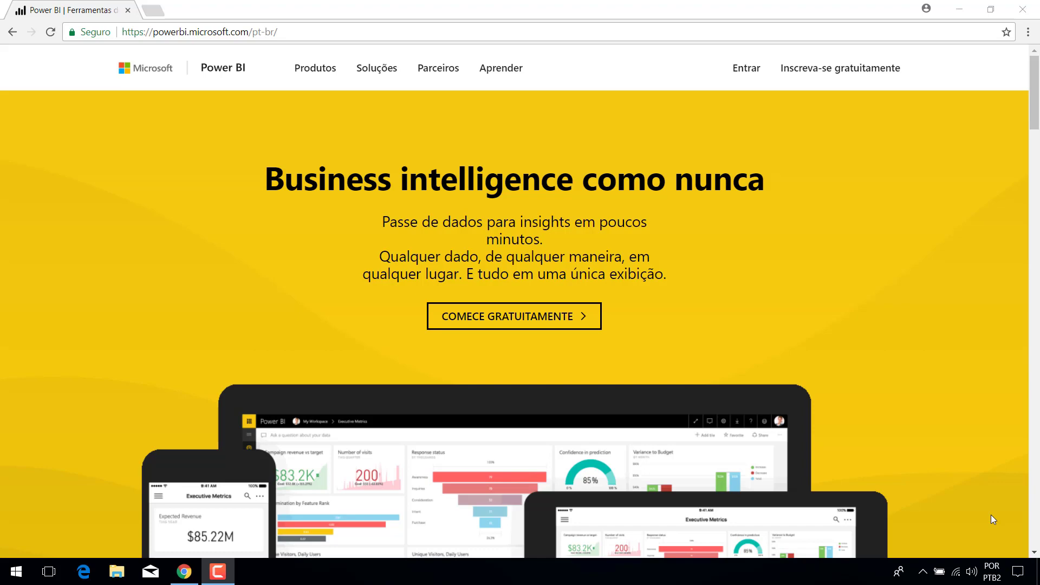
- Search the installed programs for "power" and launch Power BI Desktop
{"action": "key", "text": "super"}
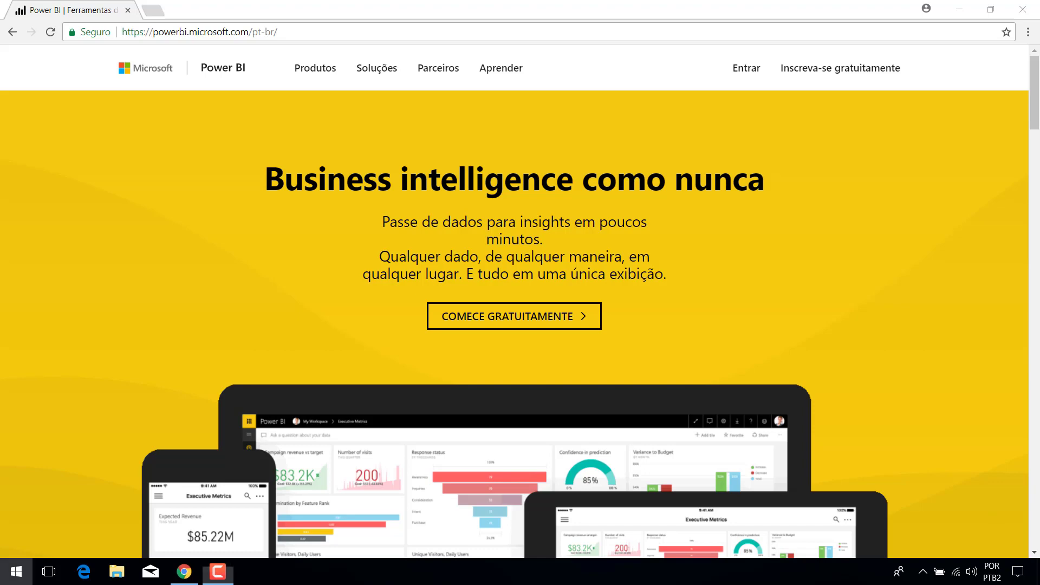
{"action": "type", "text": "power"}
{"action": "key", "text": "Return"}
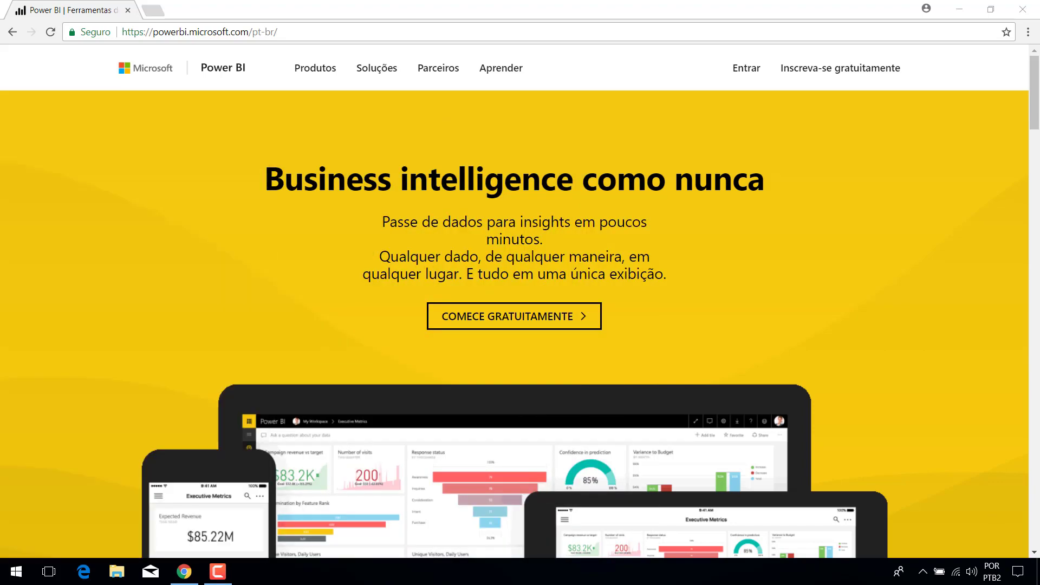
- Find the "Vivencie seus dados. Todos os dados." section of the Power BI site and expand its list of data sources
{"action": "left_click", "coordinate": [1034, 87]}
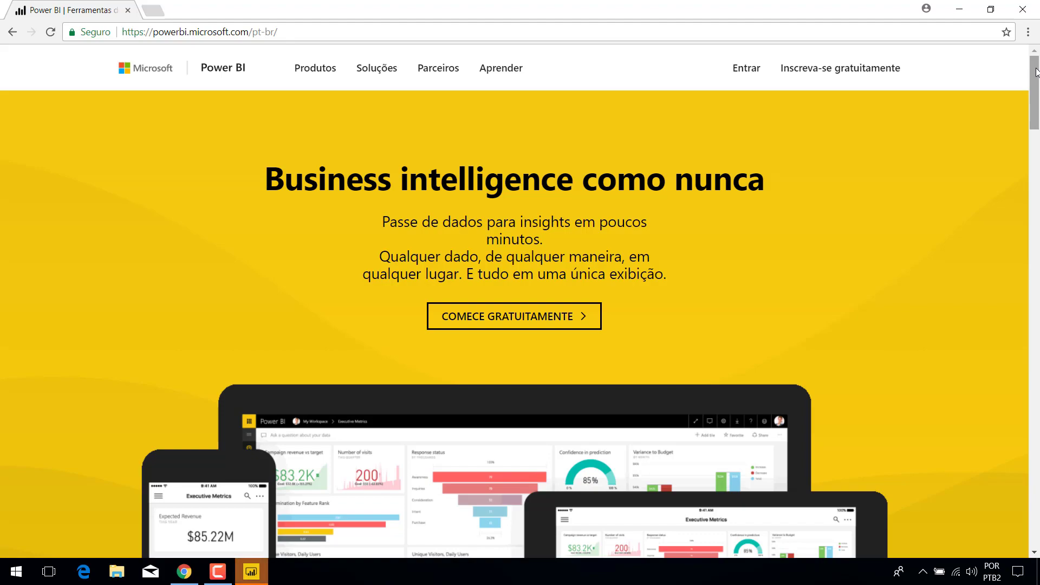
{"action": "left_click_drag", "start_coordinate": [1036, 72], "coordinate": [1028, 276]}
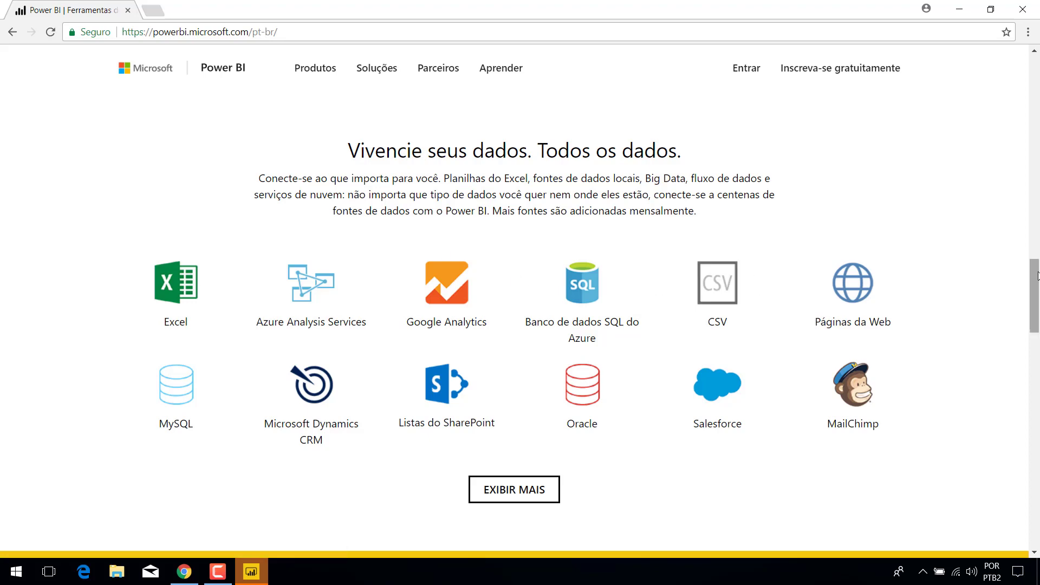
{"action": "scroll", "coordinate": [1037, 275], "scroll_direction": "down", "scroll_amount": 1}
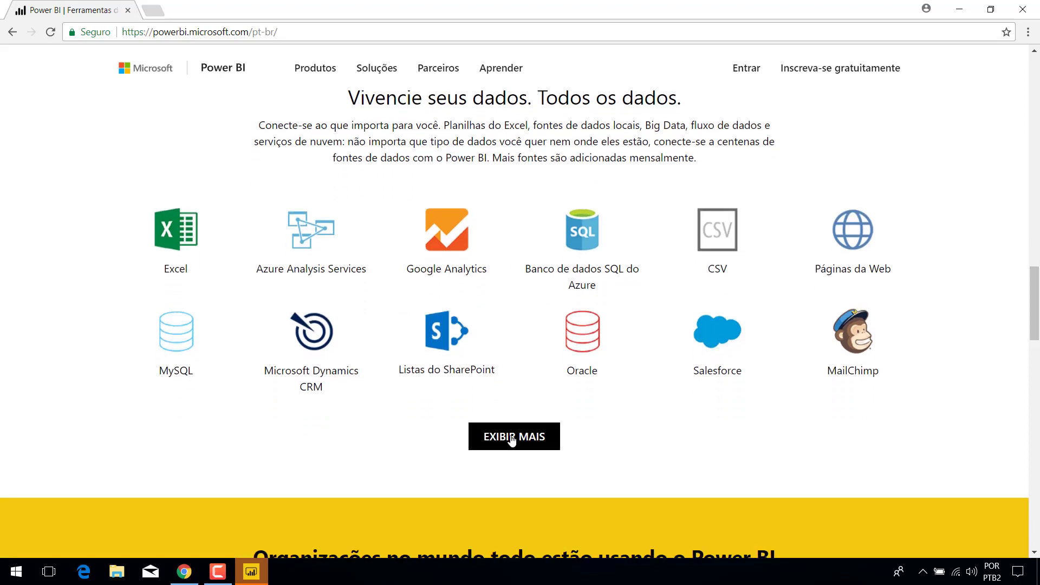
{"action": "left_click", "coordinate": [512, 437]}
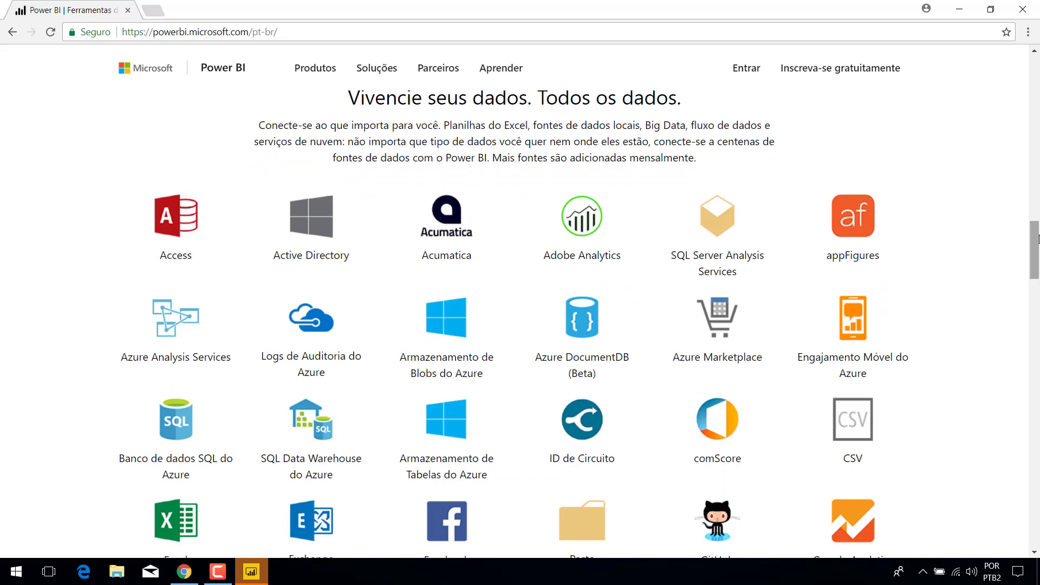
- Look through the expanded data source list and open the documentation page covering all data sources
{"action": "left_click_drag", "start_coordinate": [1038, 240], "coordinate": [1038, 249]}
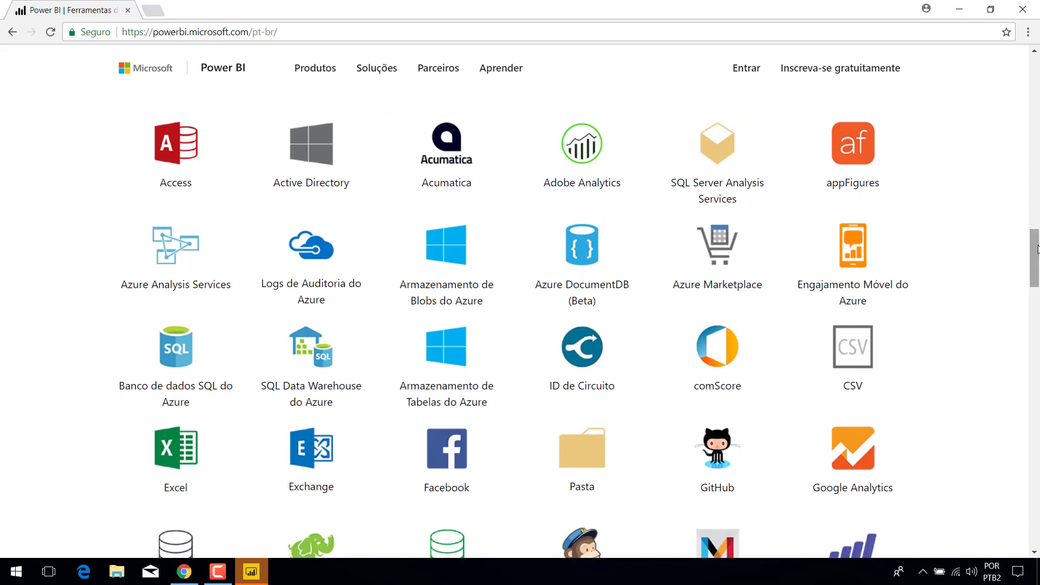
{"action": "mouse_move", "coordinate": [1037, 249]}
{"action": "left_mouse_down"}
{"action": "mouse_move", "coordinate": [1037, 231]}
{"action": "mouse_move", "coordinate": [1037, 252]}
{"action": "left_mouse_up"}
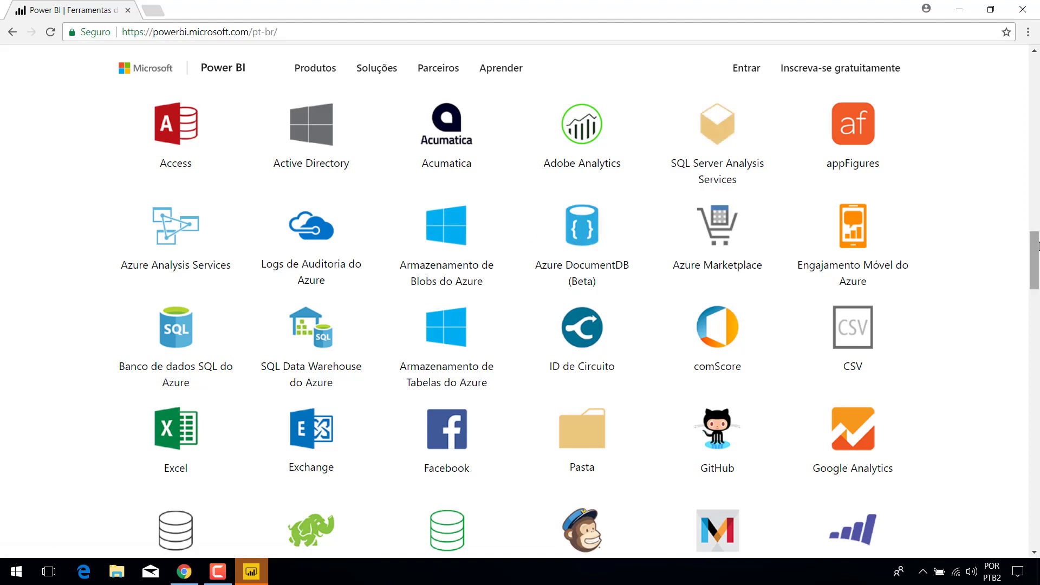
{"action": "left_click_drag", "start_coordinate": [1037, 247], "coordinate": [1037, 275]}
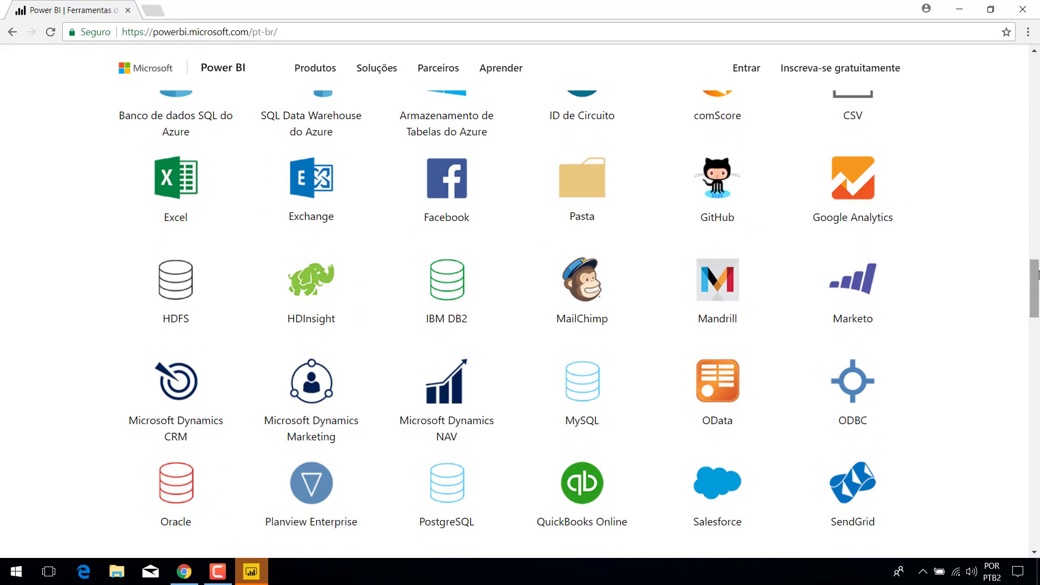
{"action": "left_click_drag", "start_coordinate": [1037, 274], "coordinate": [1033, 301]}
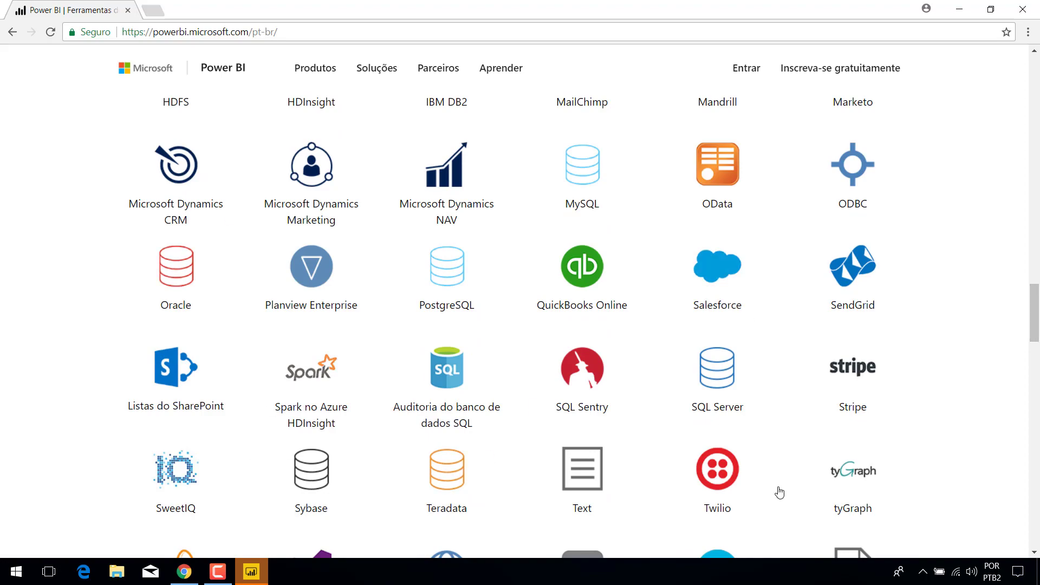
{"action": "left_click_drag", "start_coordinate": [1036, 332], "coordinate": [1035, 406]}
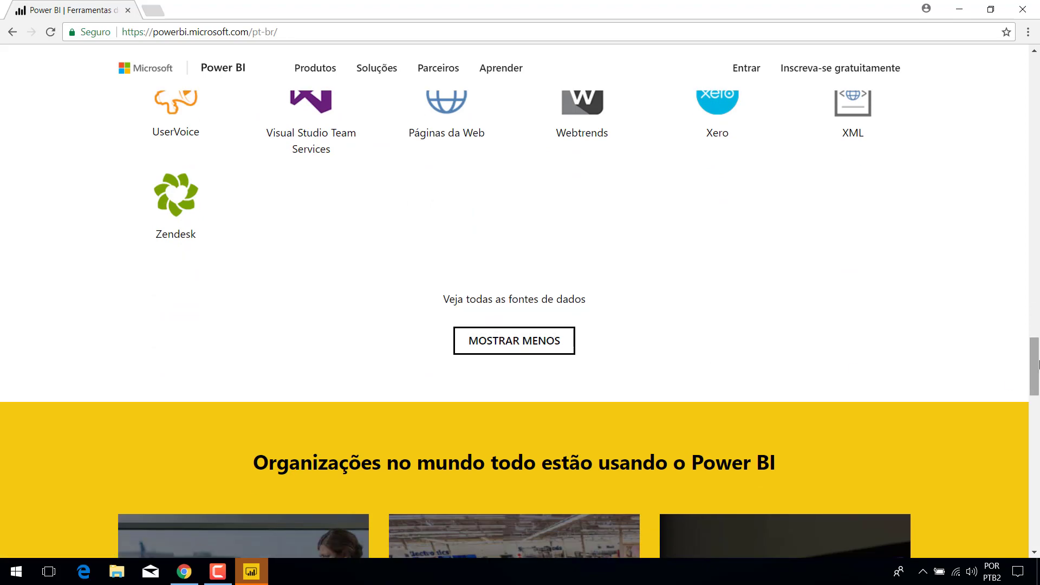
{"action": "mouse_move", "coordinate": [1035, 364]}
{"action": "left_mouse_down"}
{"action": "mouse_move", "coordinate": [1037, 249]}
{"action": "mouse_move", "coordinate": [1038, 360]}
{"action": "left_mouse_up"}
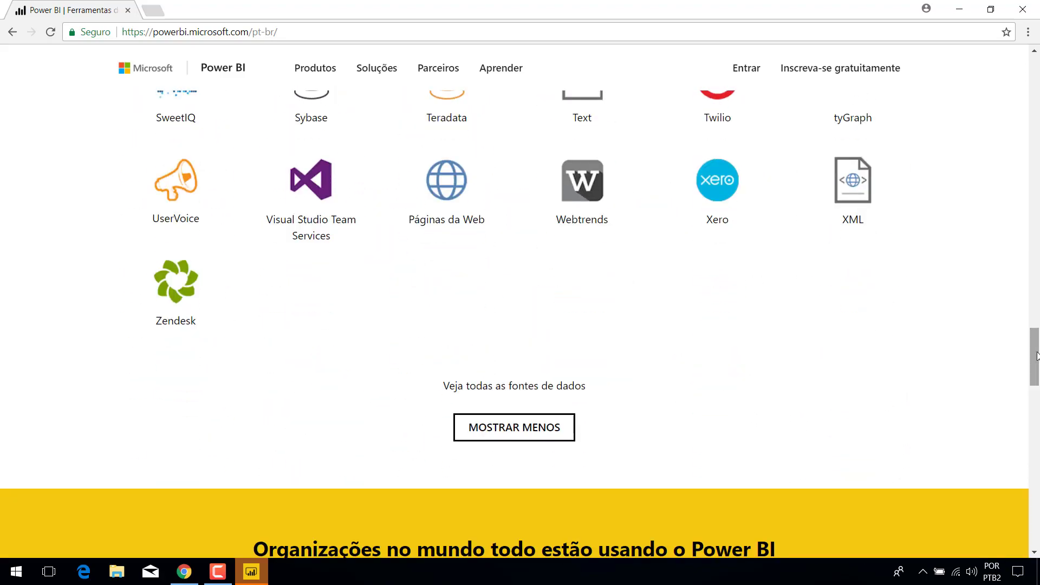
{"action": "left_click", "coordinate": [553, 391]}
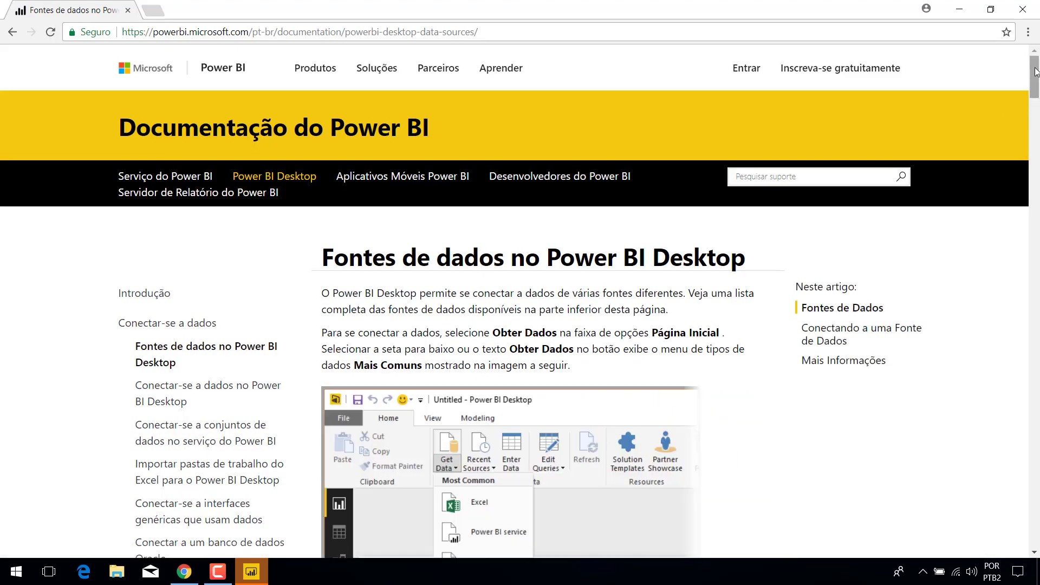
- Read the Fontes de Dados section, highlighting the Arquivo, Banco de dados, Azure and Serviços online categories, and review the Arquivo connection types
{"action": "left_click_drag", "start_coordinate": [1036, 72], "coordinate": [1037, 164]}
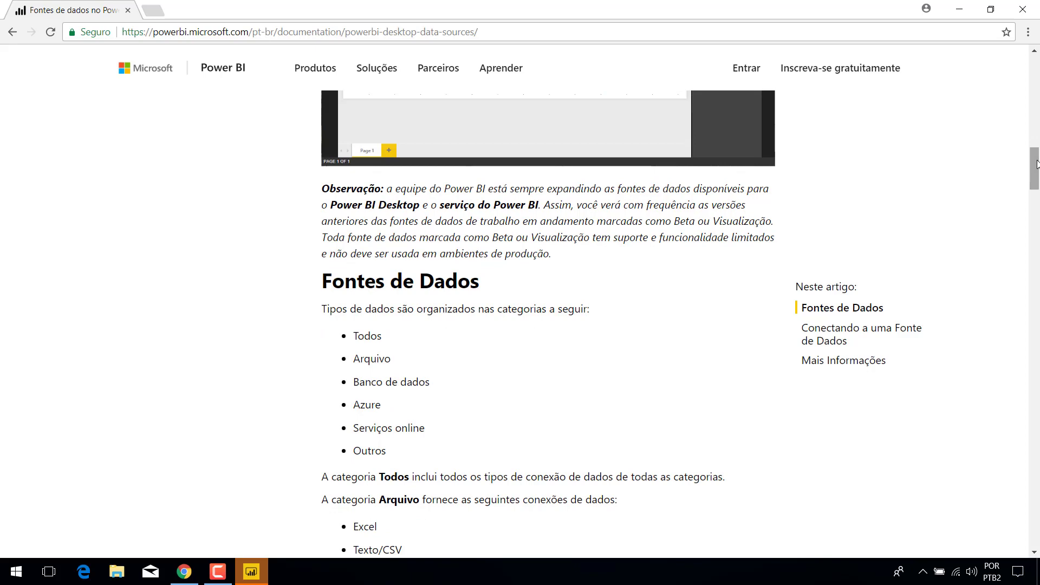
{"action": "mouse_move", "coordinate": [1038, 164]}
{"action": "left_mouse_down"}
{"action": "mouse_move", "coordinate": [1037, 177]}
{"action": "mouse_move", "coordinate": [1032, 61]}
{"action": "mouse_move", "coordinate": [1025, 178]}
{"action": "left_mouse_up"}
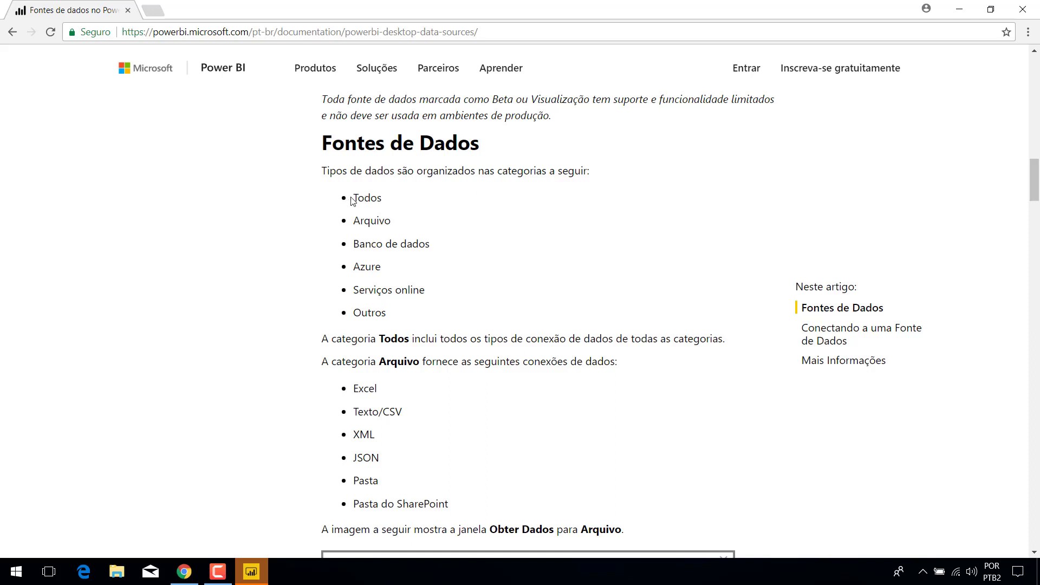
{"action": "left_click_drag", "start_coordinate": [351, 198], "coordinate": [398, 205]}
{"action": "left_click_drag", "start_coordinate": [354, 220], "coordinate": [400, 230]}
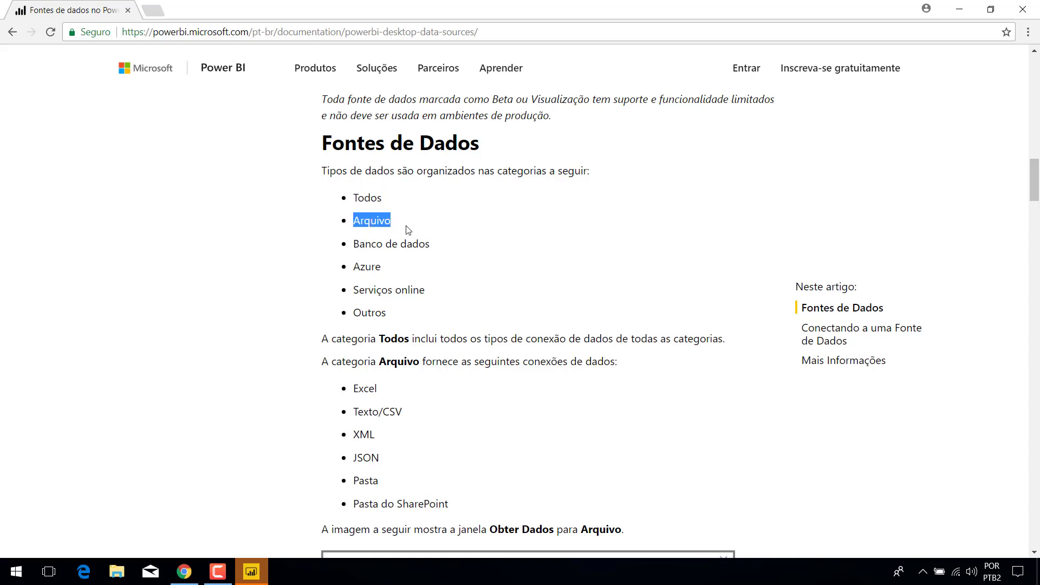
{"action": "left_click_drag", "start_coordinate": [354, 244], "coordinate": [431, 244]}
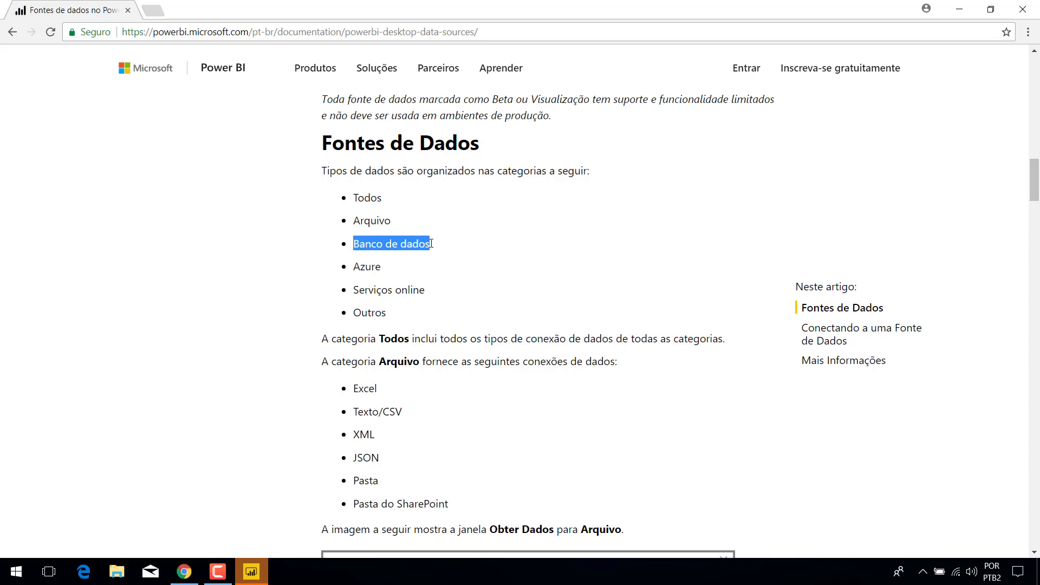
{"action": "left_click_drag", "start_coordinate": [354, 267], "coordinate": [414, 274]}
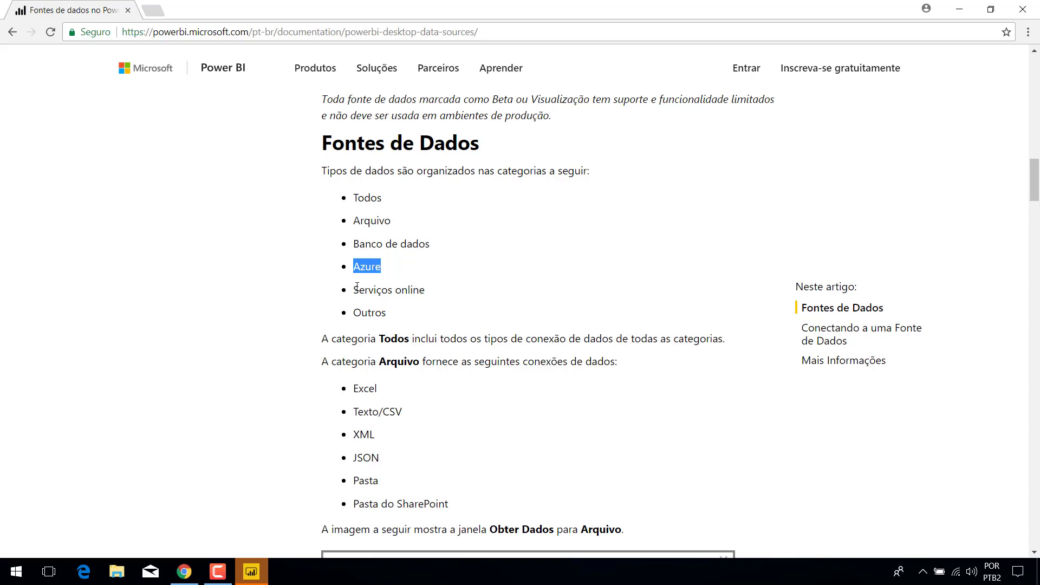
{"action": "left_click_drag", "start_coordinate": [355, 290], "coordinate": [428, 293]}
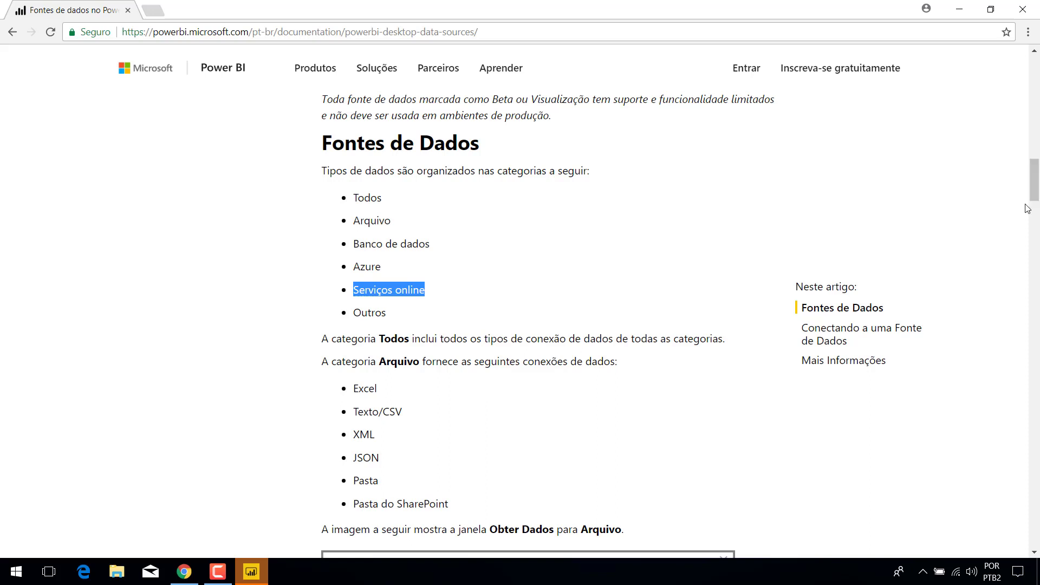
{"action": "left_click_drag", "start_coordinate": [1036, 183], "coordinate": [1036, 185]}
{"action": "scroll", "coordinate": [397, 219], "scroll_direction": "down", "scroll_amount": 2}
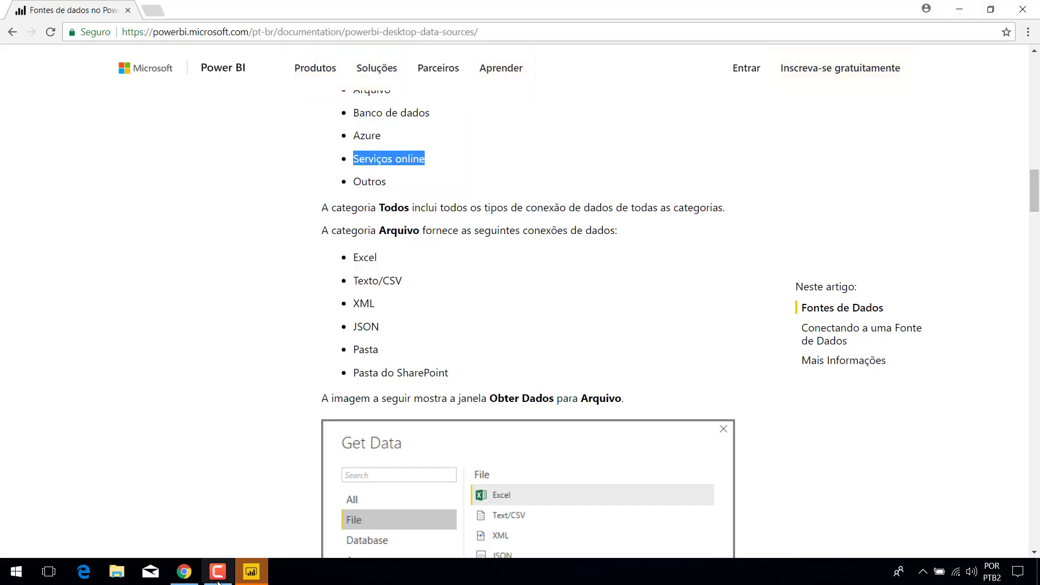
- In Power BI Desktop, dismiss the start screen and bring up the complete Obter Dados source list
{"action": "left_click", "coordinate": [253, 578]}
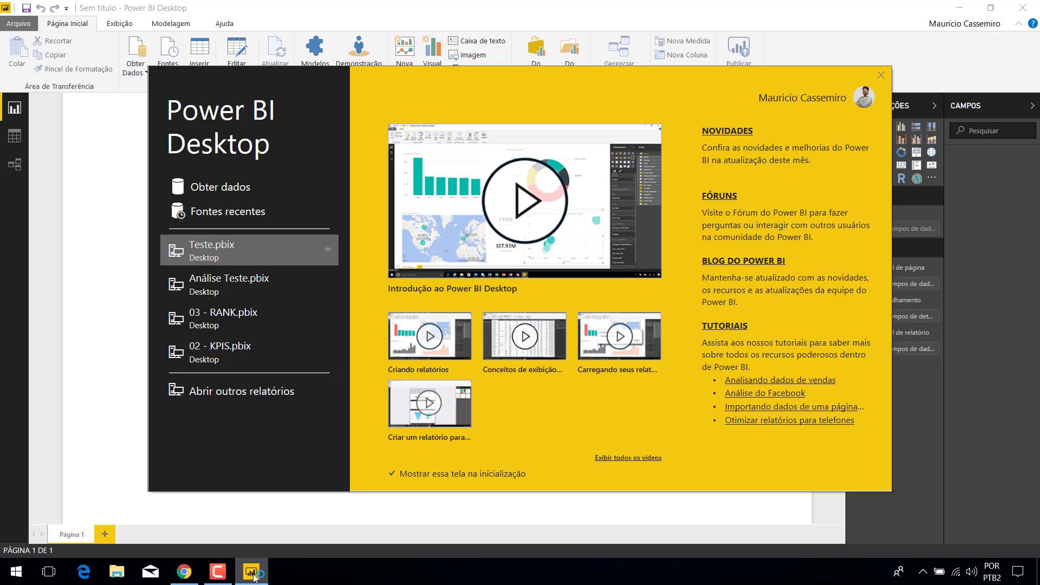
{"action": "left_click", "coordinate": [882, 75]}
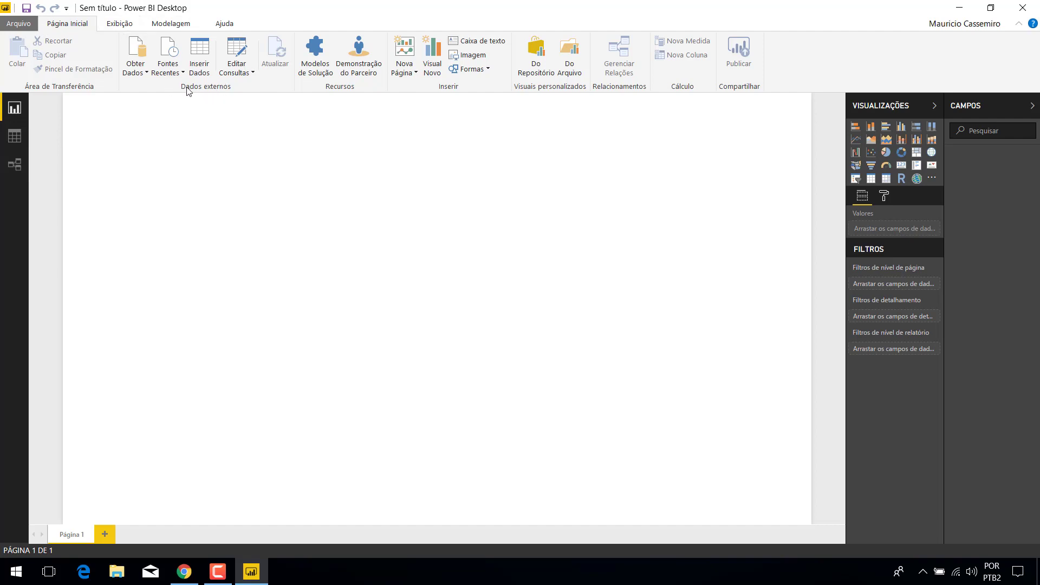
{"action": "left_click", "coordinate": [138, 48]}
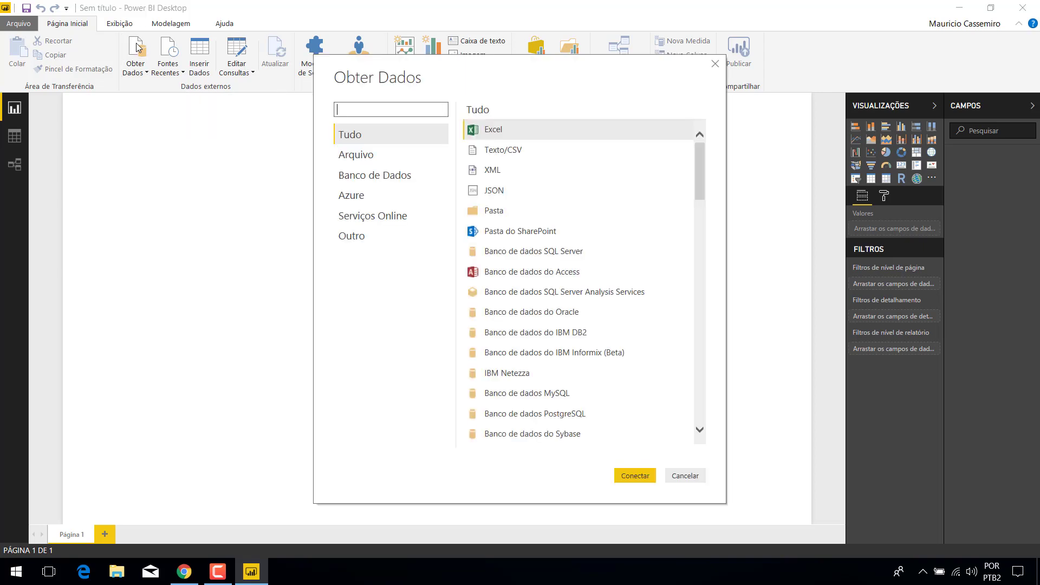
{"action": "left_click_drag", "start_coordinate": [527, 68], "coordinate": [497, 66]}
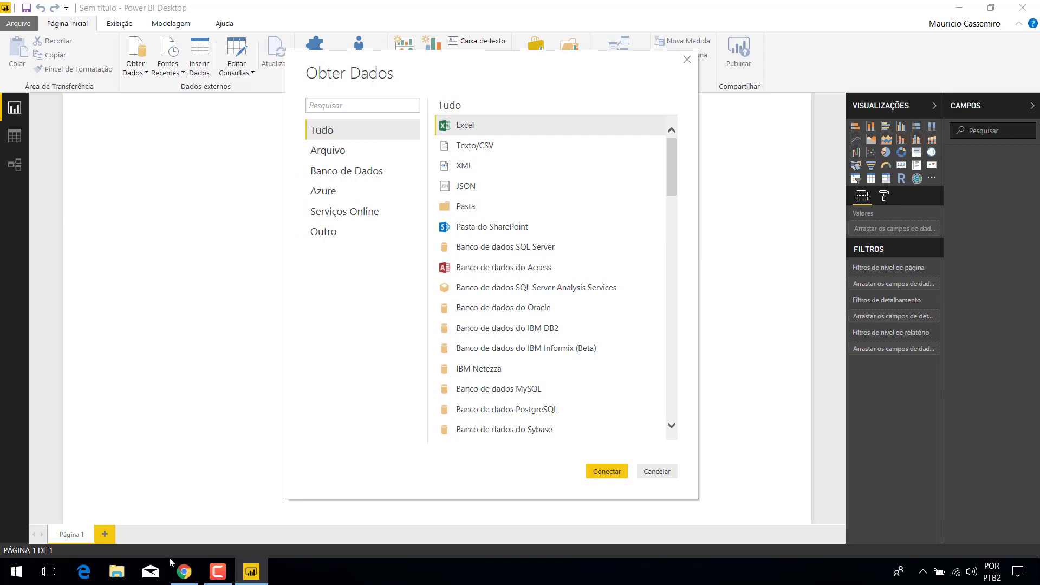
- Show the Arquivo data sources for comparison with the documentation page in Chrome, and select Texto/CSV
{"action": "left_click", "coordinate": [182, 576]}
{"action": "left_click", "coordinate": [180, 577]}
{"action": "left_click", "coordinate": [352, 156]}
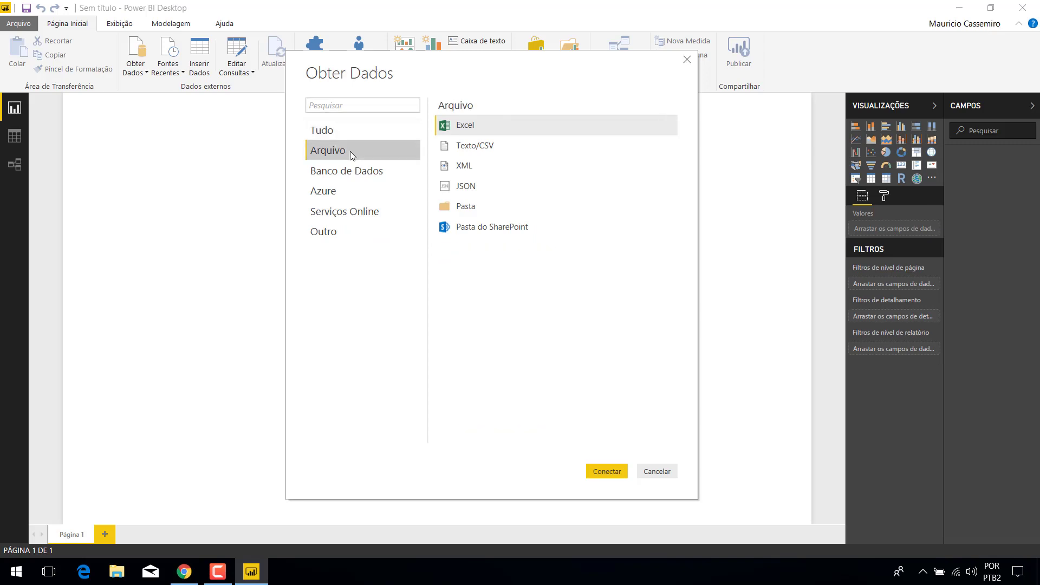
{"action": "left_click", "coordinate": [184, 572]}
{"action": "left_click", "coordinate": [185, 572]}
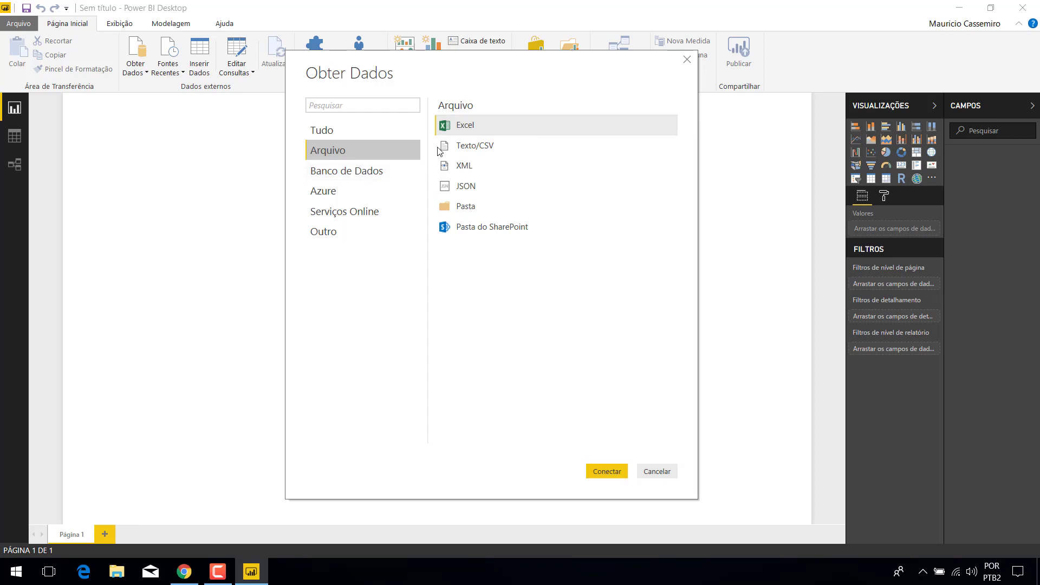
{"action": "left_click", "coordinate": [484, 154]}
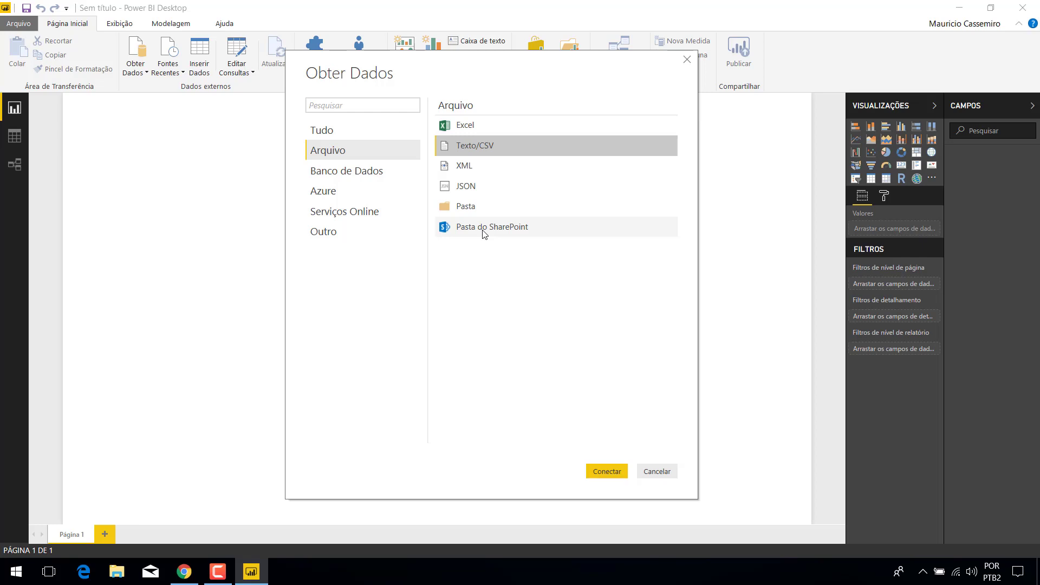
- Show the Banco de Dados sources and go through the entries from SQL Server and Access to Oracle, IBM DB2, IBM Informix and IBM Netezza
{"action": "left_click", "coordinate": [348, 172]}
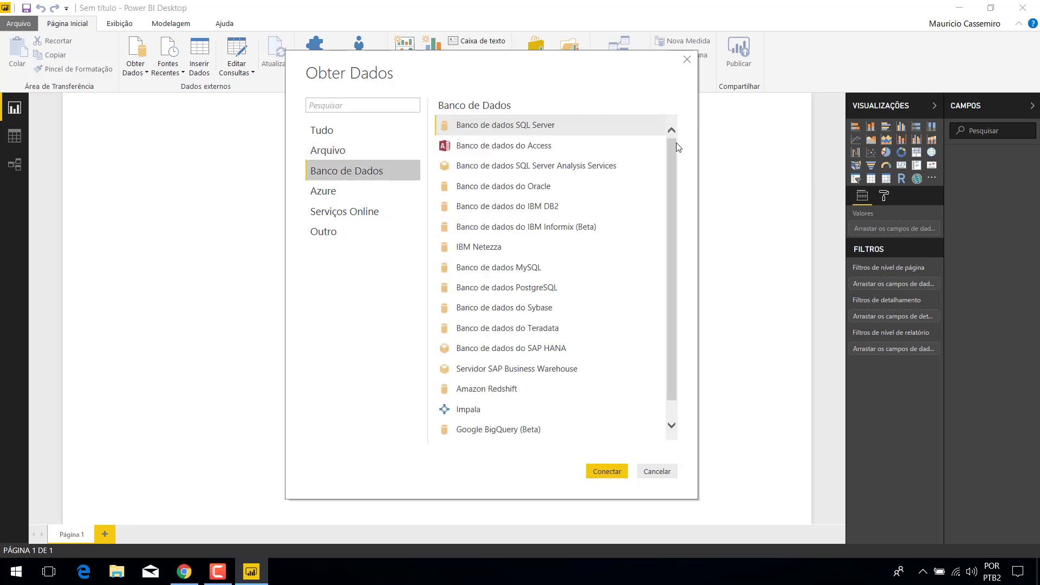
{"action": "left_click_drag", "start_coordinate": [675, 142], "coordinate": [676, 106]}
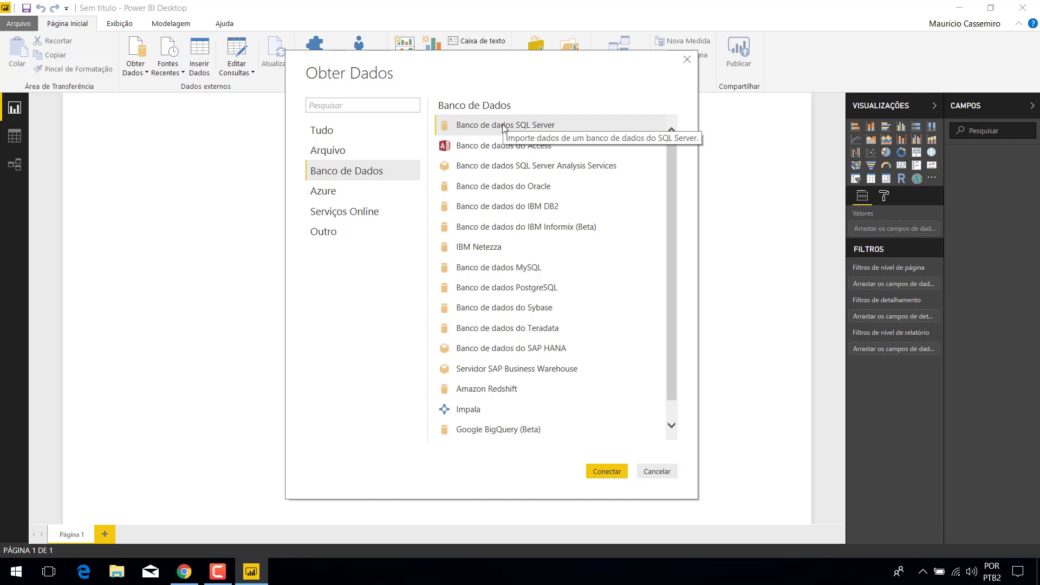
{"action": "left_click", "coordinate": [545, 151]}
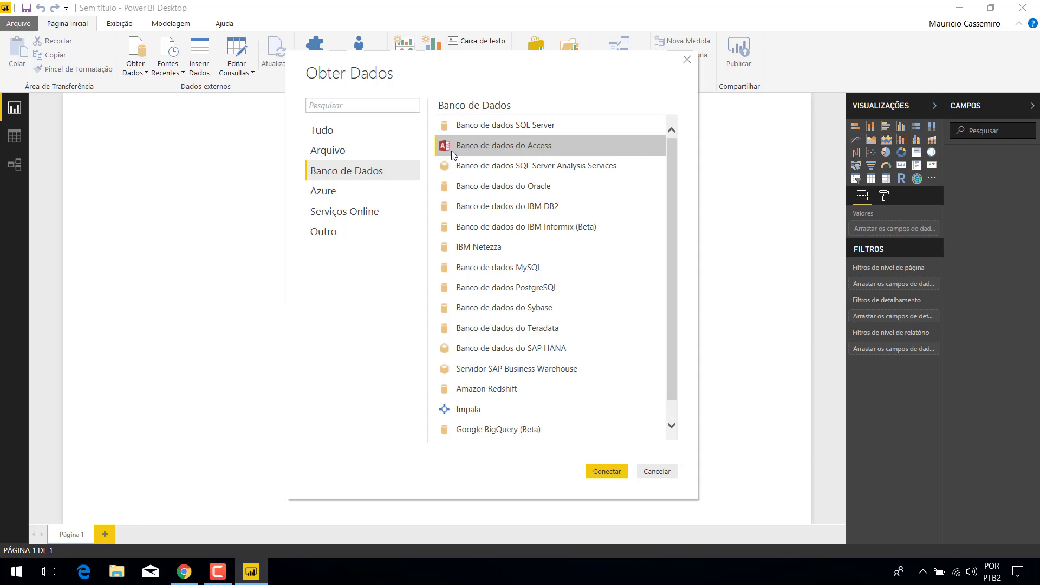
{"action": "left_click", "coordinate": [493, 168]}
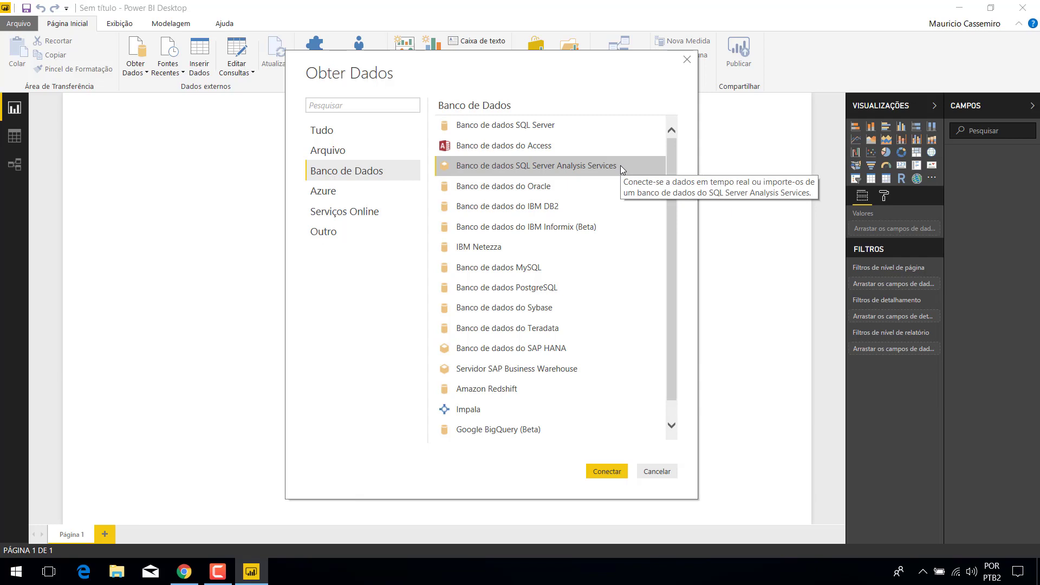
{"action": "left_click", "coordinate": [566, 187]}
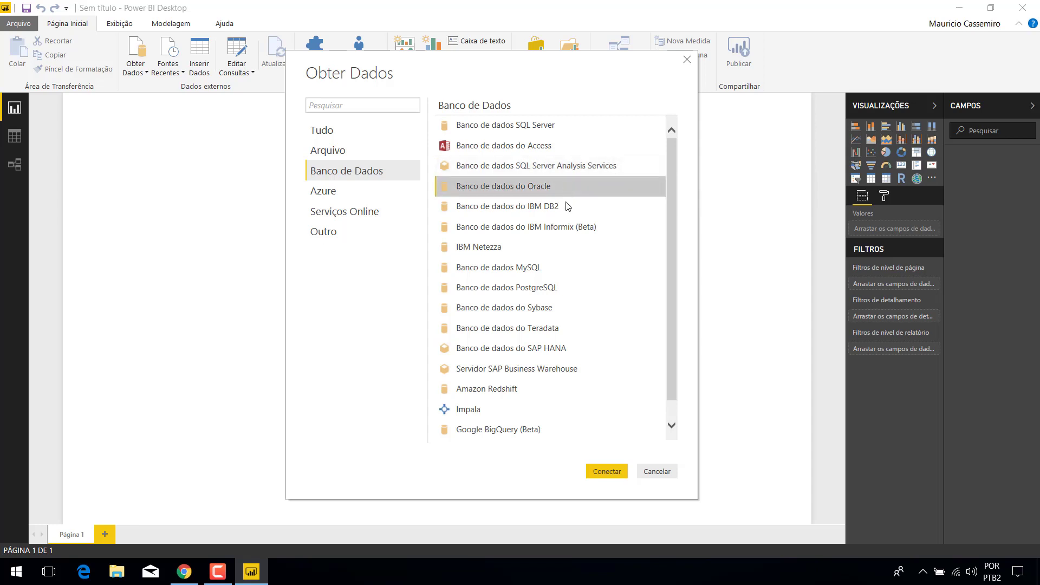
{"action": "left_click", "coordinate": [575, 211]}
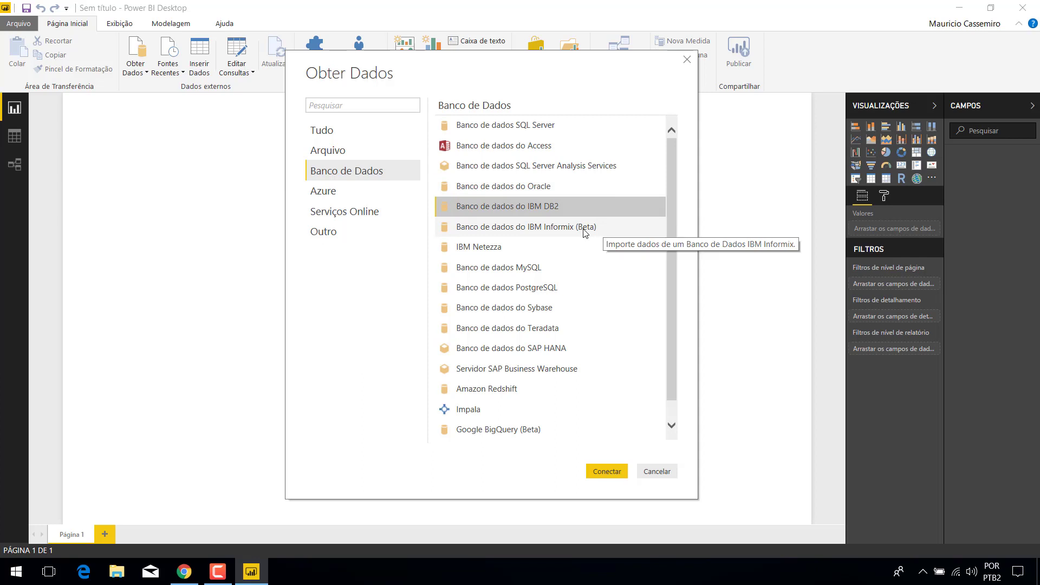
{"action": "left_click", "coordinate": [584, 230]}
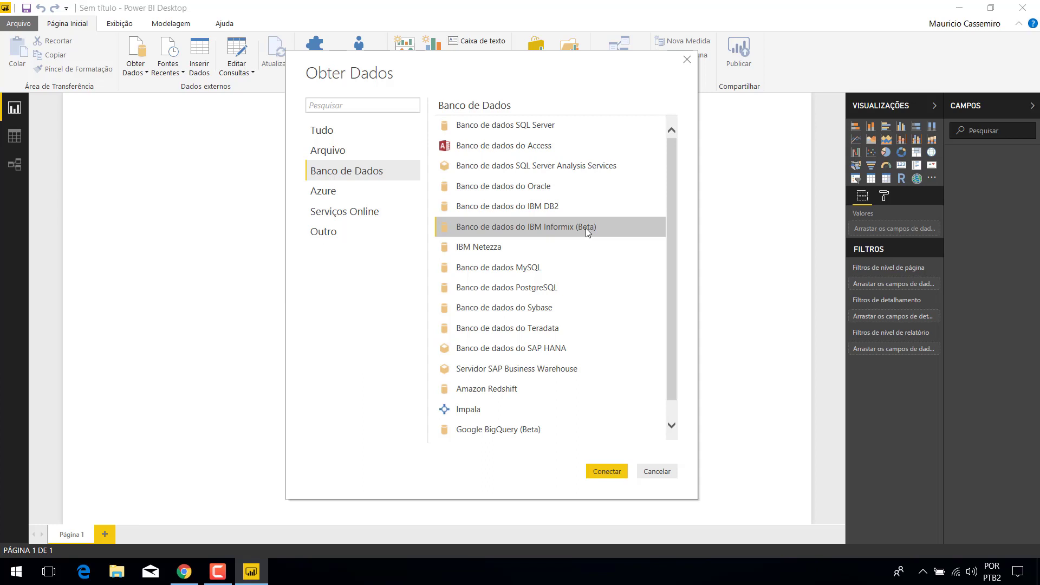
{"action": "left_click", "coordinate": [519, 257]}
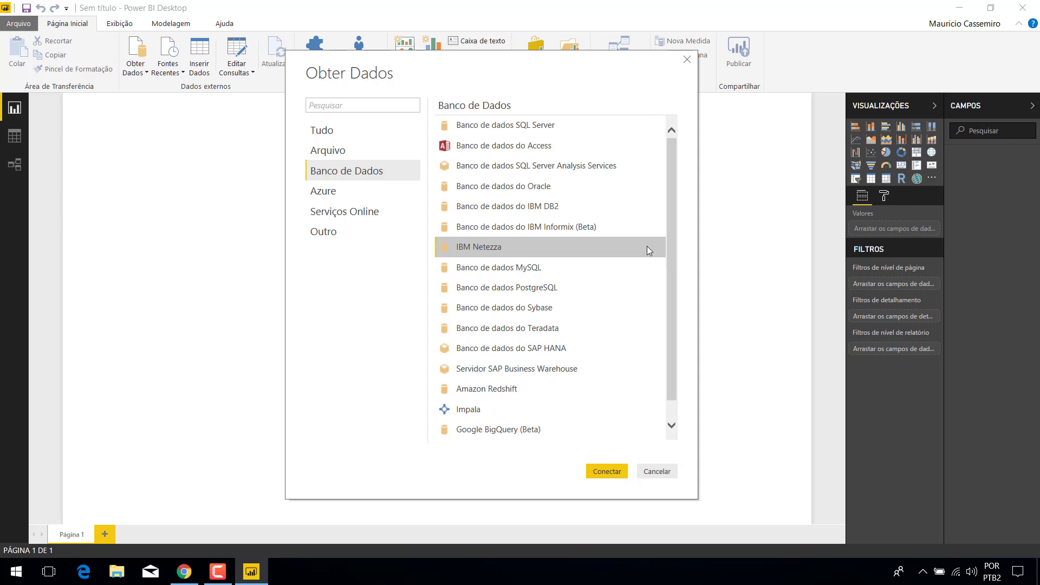
- Go through the MySQL, PostgreSQL, Sybase, Teradata and SAP HANA database sources one by one
{"action": "left_click", "coordinate": [493, 271]}
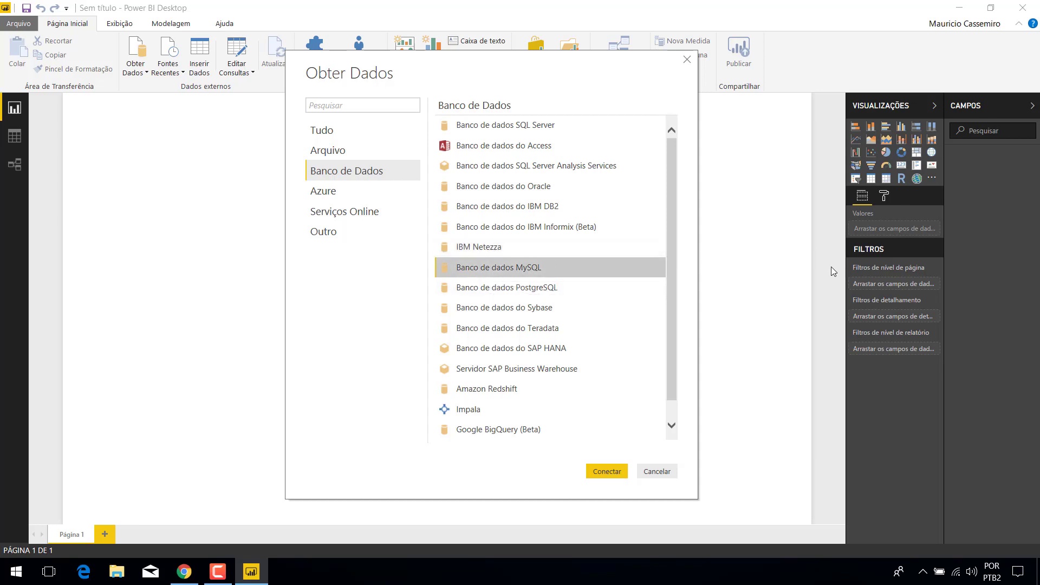
{"action": "left_click", "coordinate": [594, 298]}
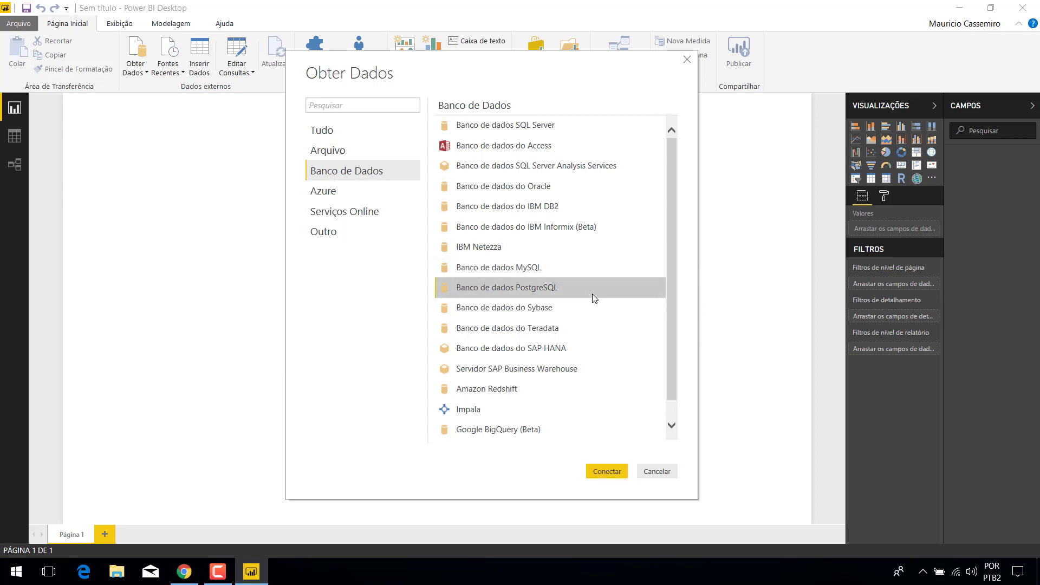
{"action": "left_click", "coordinate": [545, 311]}
{"action": "left_click", "coordinate": [575, 328]}
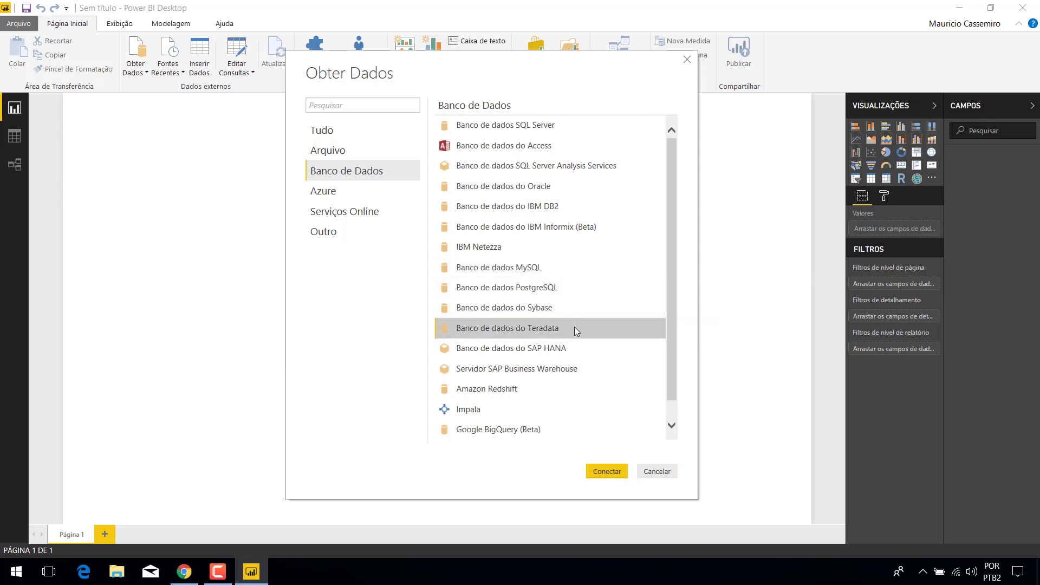
{"action": "left_click", "coordinate": [562, 355]}
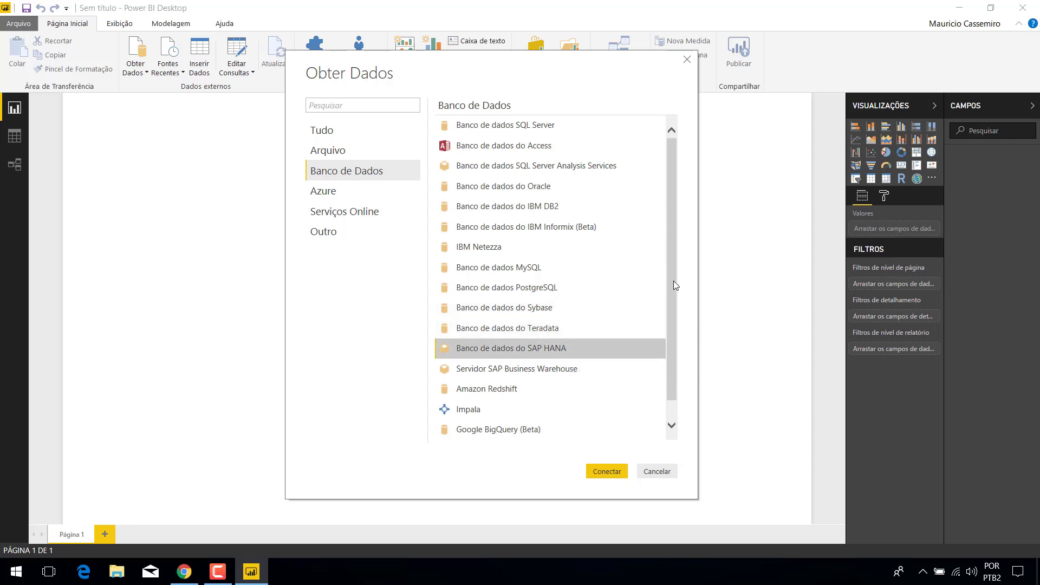
- Review the remaining database sources: Servidor SAP Business Warehouse, Amazon Redshift, Impala, Google BigQuery (Beta) and Snowflake
{"action": "scroll", "coordinate": [674, 281], "scroll_direction": "down", "scroll_amount": 1}
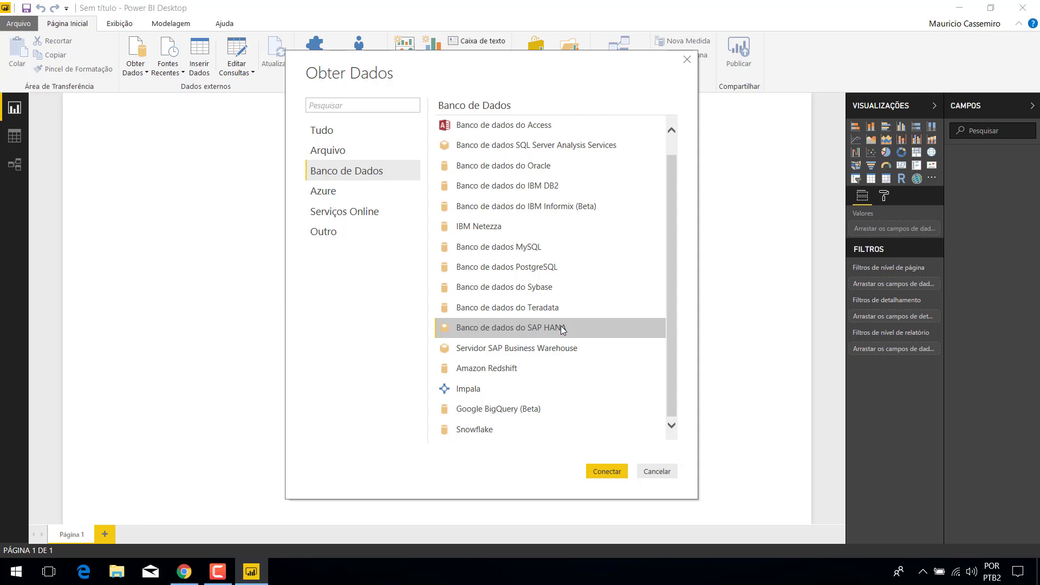
{"action": "left_click", "coordinate": [533, 353]}
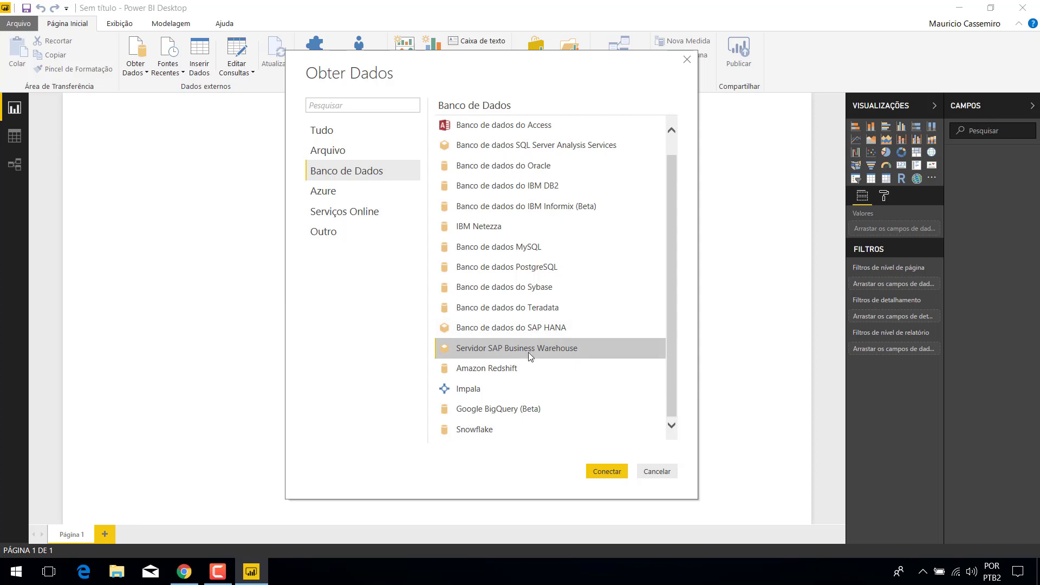
{"action": "left_click", "coordinate": [479, 373]}
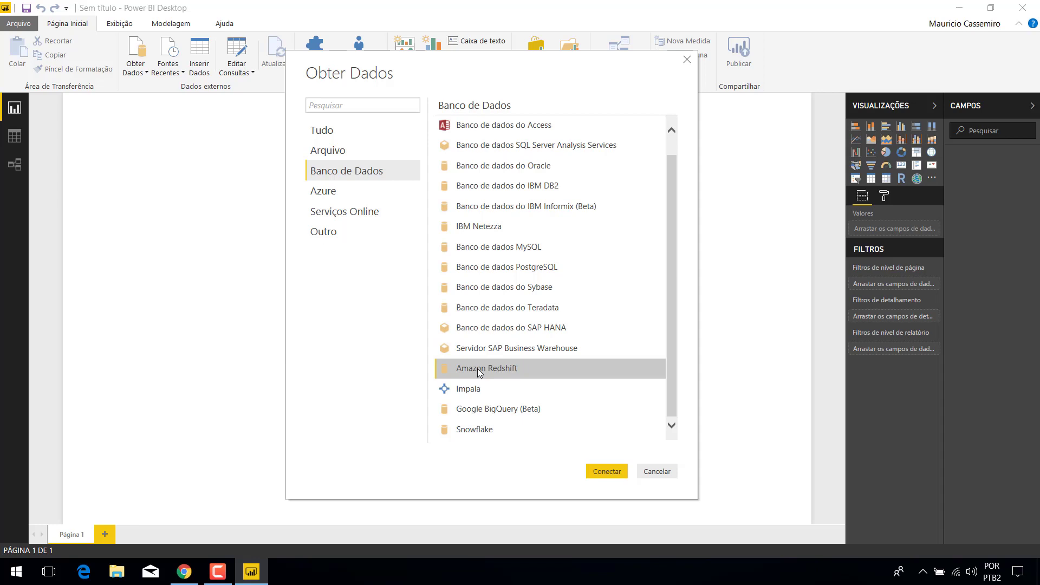
{"action": "left_click", "coordinate": [509, 389]}
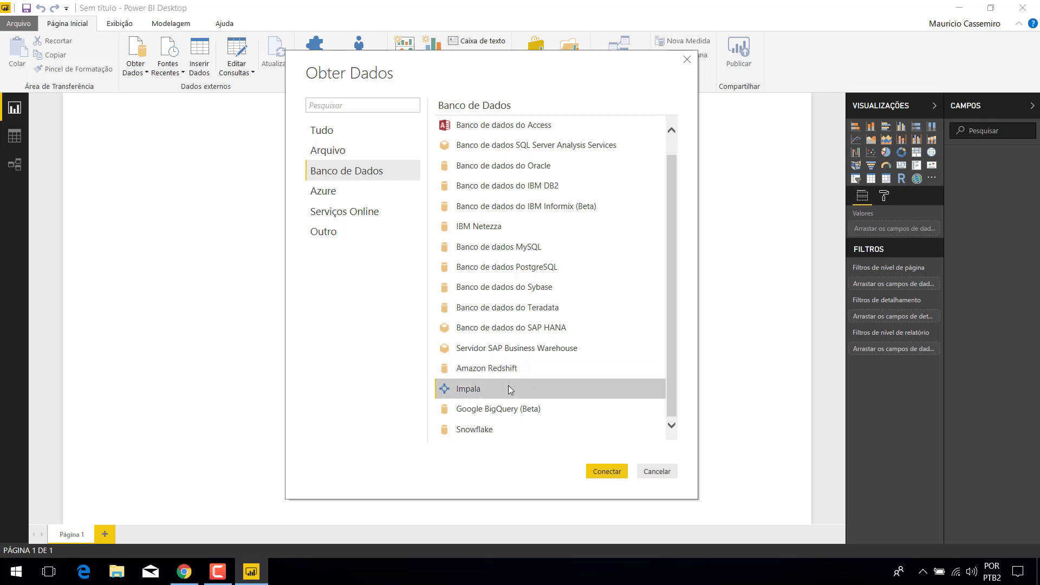
{"action": "left_click", "coordinate": [538, 410]}
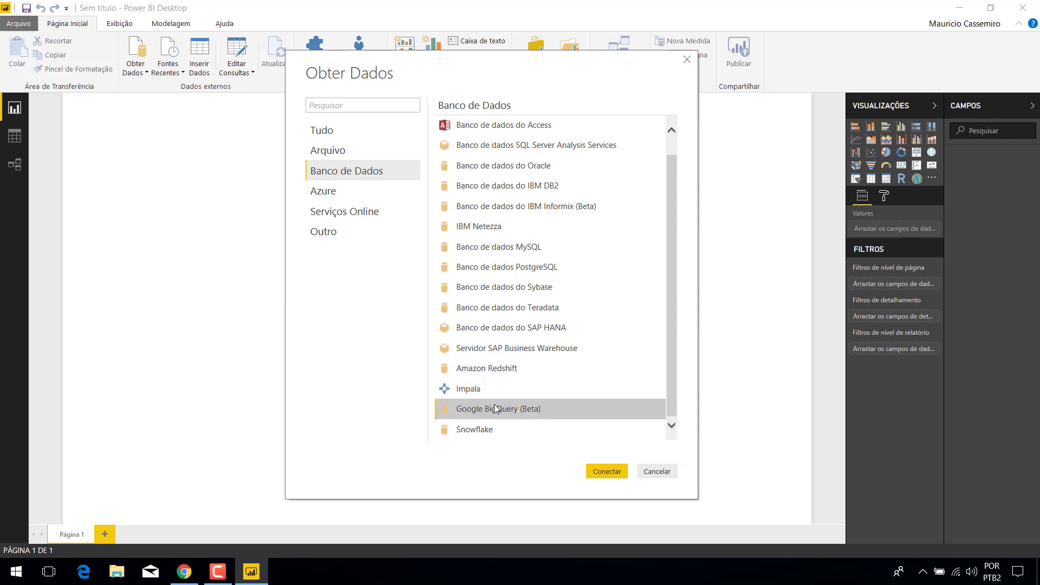
{"action": "left_click", "coordinate": [492, 428]}
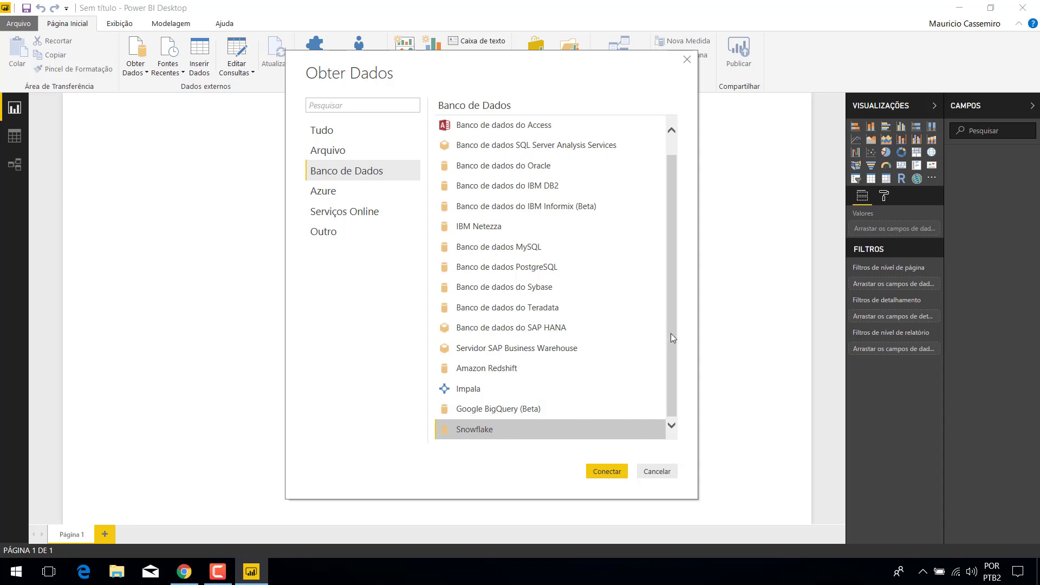
{"action": "left_click_drag", "start_coordinate": [671, 333], "coordinate": [668, 241]}
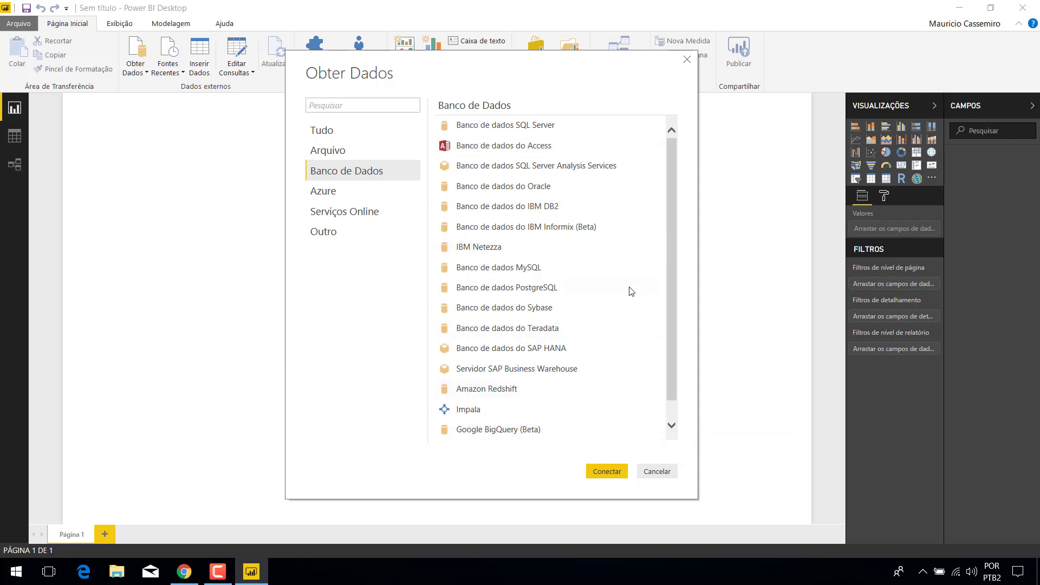
{"action": "left_click_drag", "start_coordinate": [671, 181], "coordinate": [658, 124]}
- Show the Azure data sources and go through them from Analysis Services and Blobs storage to Azure HDInsight Spark (Beta)
{"action": "left_click", "coordinate": [357, 194]}
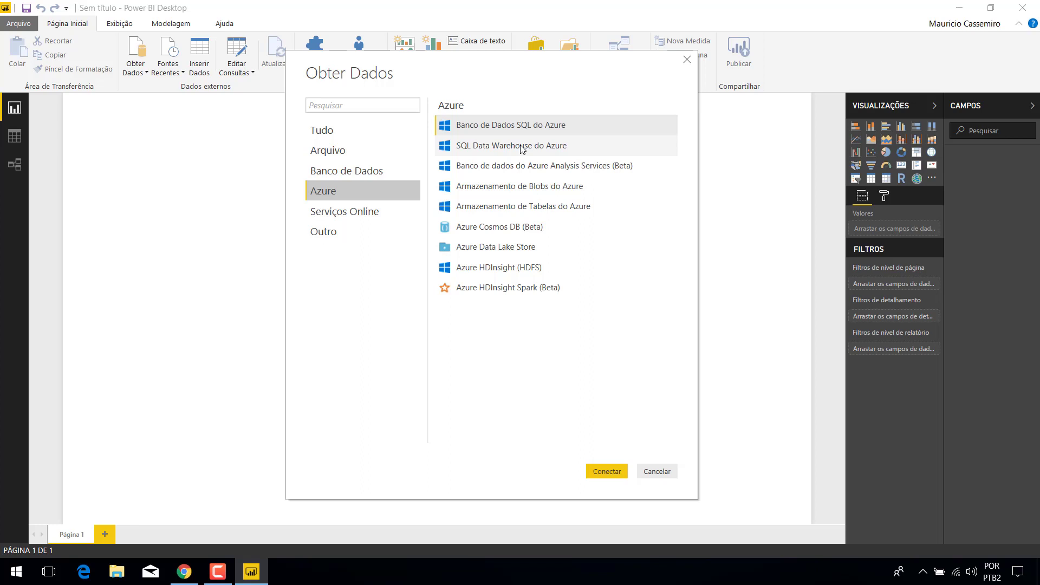
{"action": "left_click", "coordinate": [525, 168]}
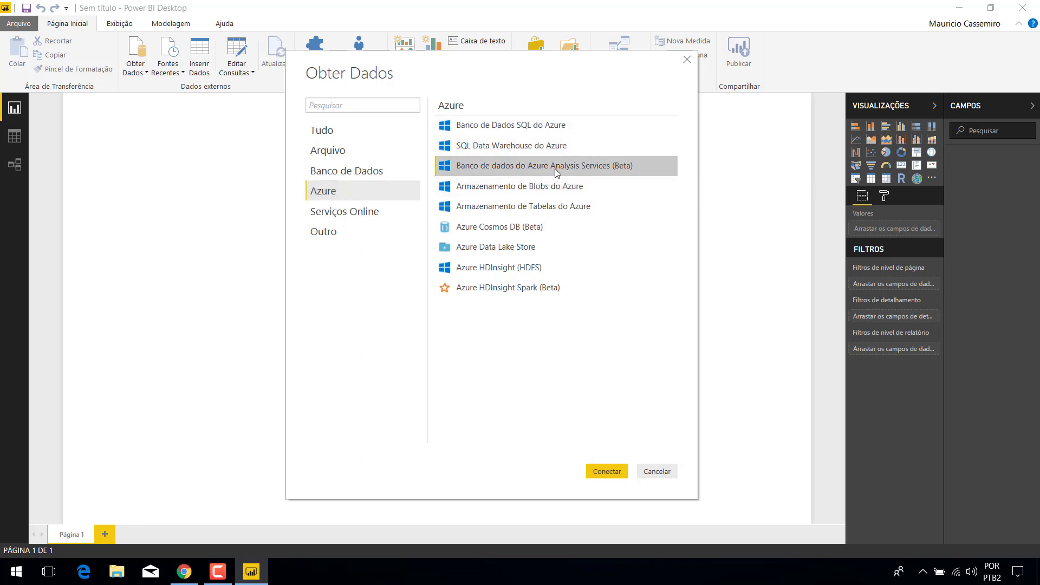
{"action": "left_click", "coordinate": [549, 197]}
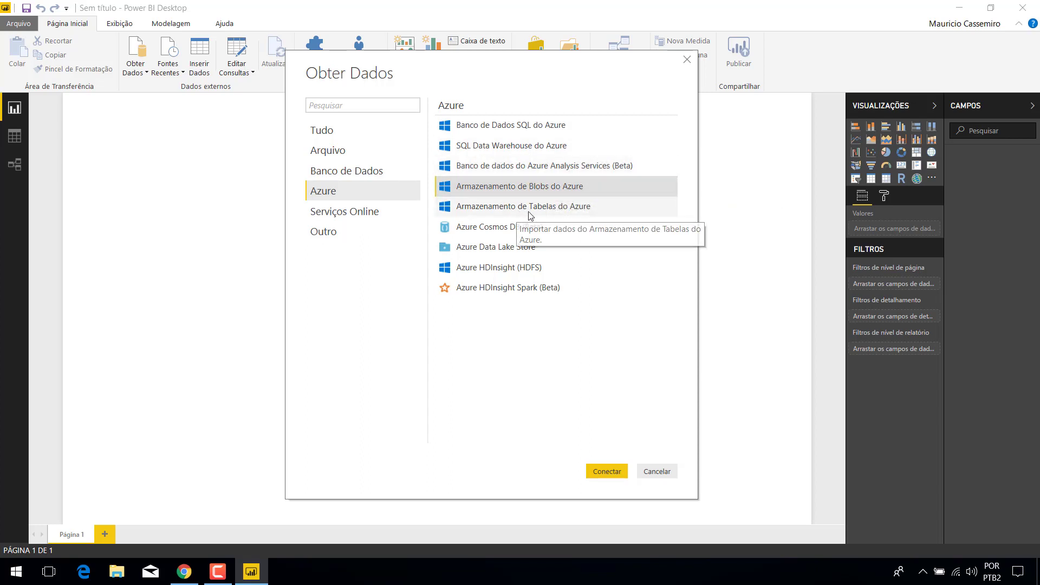
{"action": "left_click", "coordinate": [529, 213]}
{"action": "left_click", "coordinate": [489, 232]}
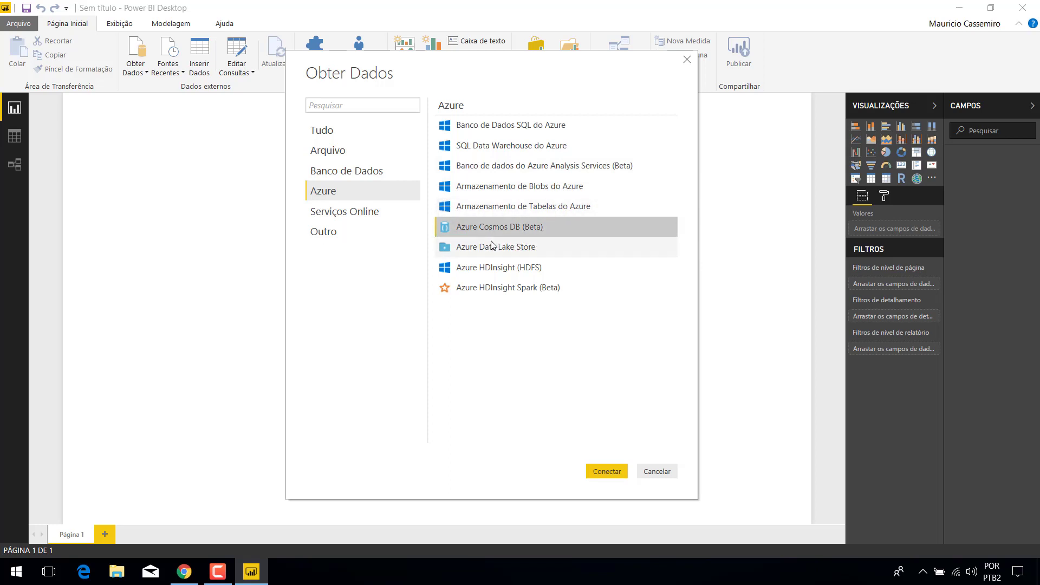
{"action": "left_click", "coordinate": [484, 253]}
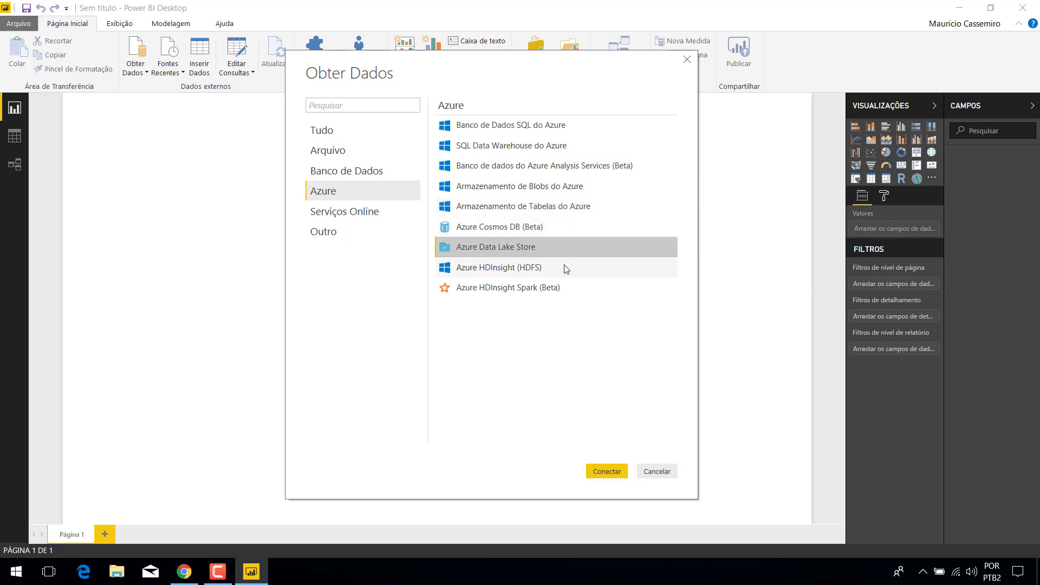
{"action": "left_click", "coordinate": [593, 275]}
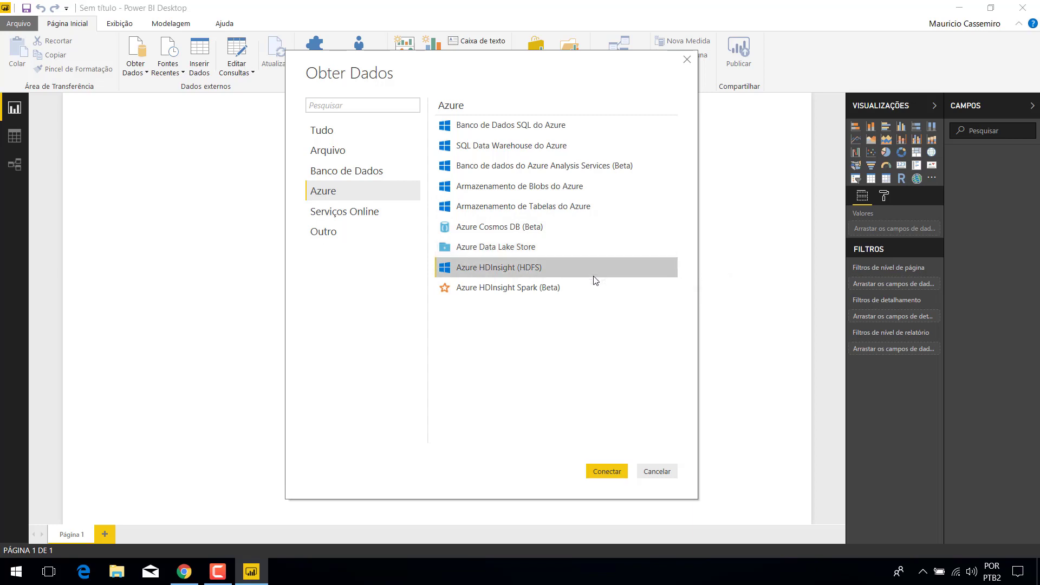
{"action": "left_click", "coordinate": [546, 295]}
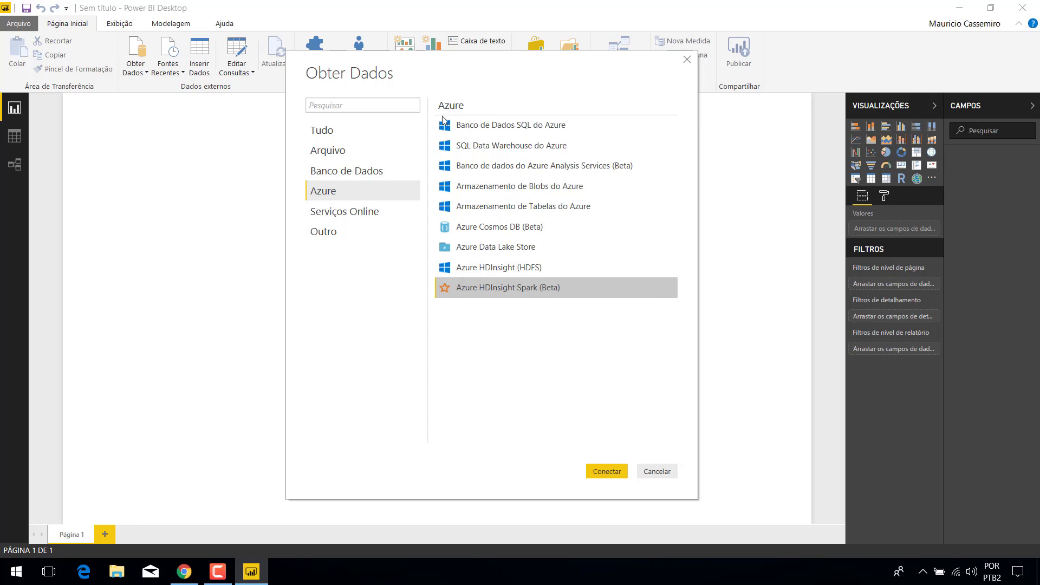
- Show the Serviços Online sources and look over the whole list, from Serviço do Power BI to Zendesk (Beta)
{"action": "left_click", "coordinate": [344, 212]}
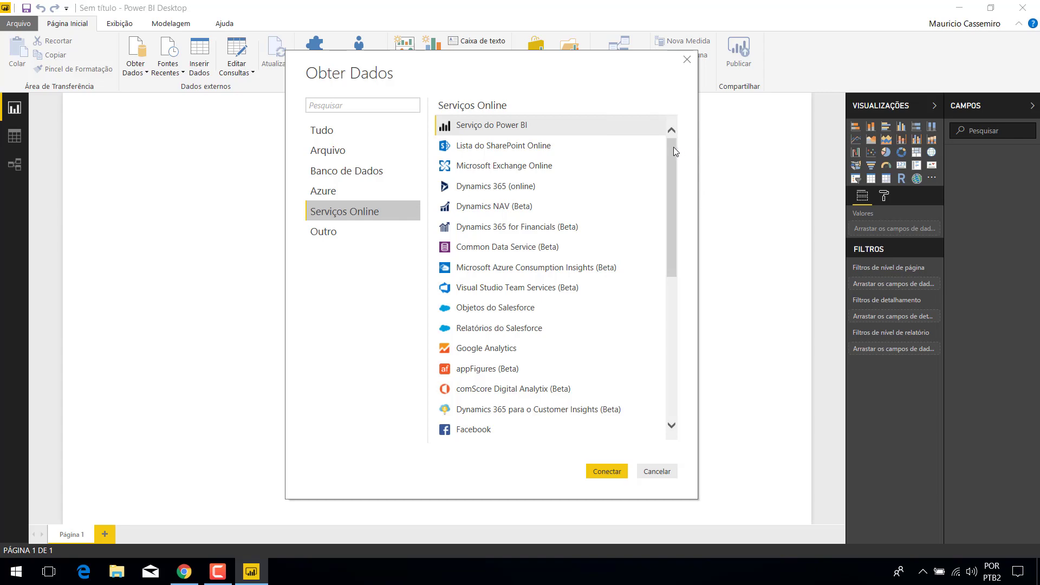
{"action": "left_click_drag", "start_coordinate": [673, 147], "coordinate": [708, 374]}
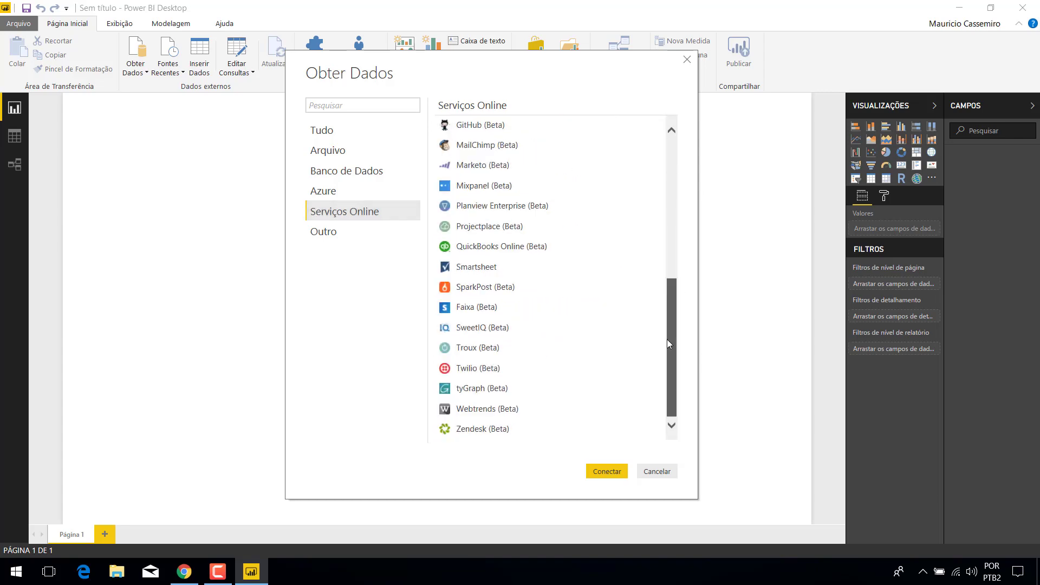
{"action": "left_click_drag", "start_coordinate": [667, 344], "coordinate": [664, 126]}
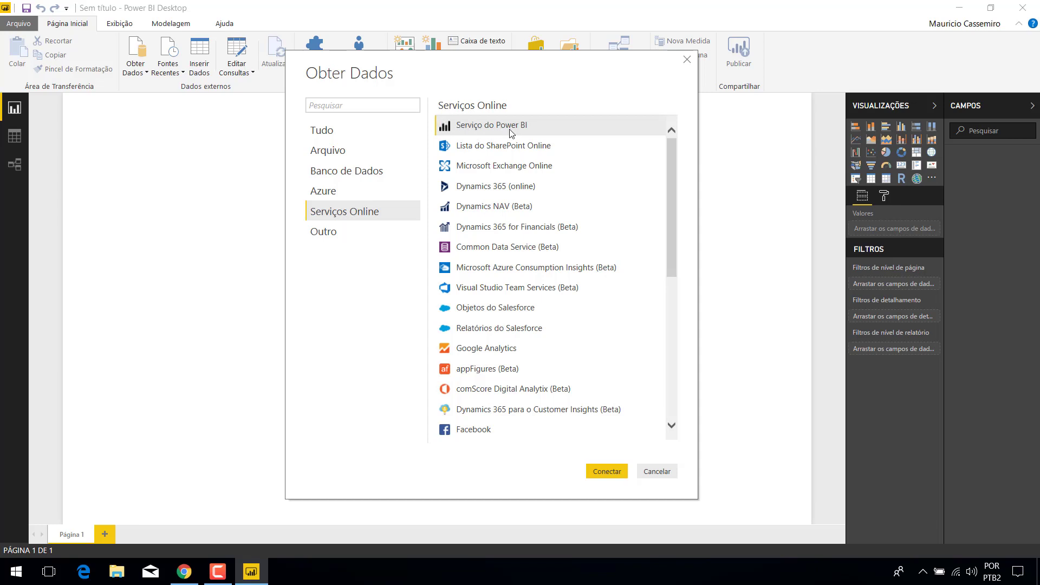
- Go through the online services from Lista do SharePoint Online and Microsoft Exchange Online through the Dynamics entries to Common Data Service (Beta)
{"action": "left_click", "coordinate": [478, 152]}
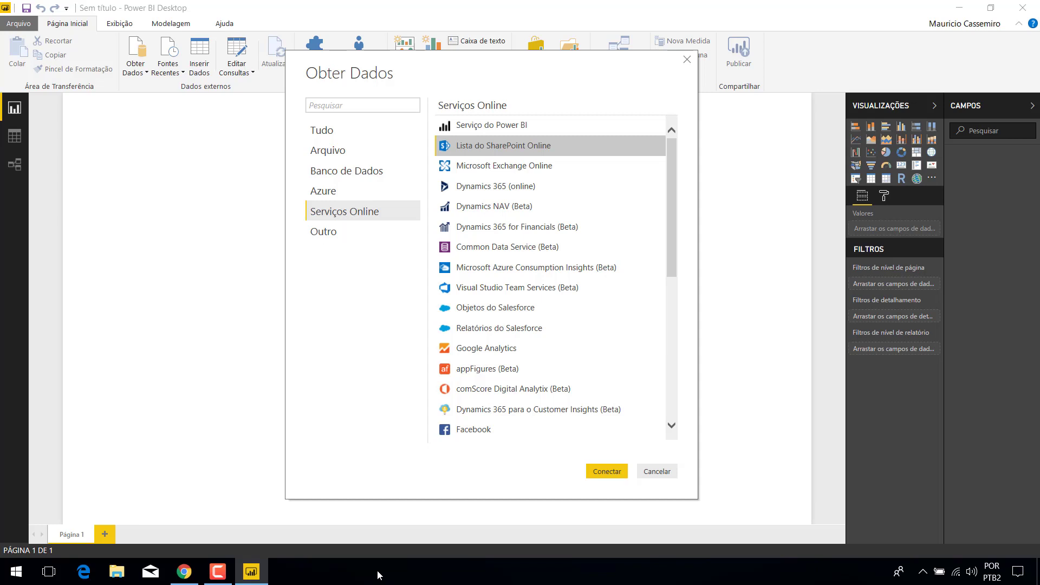
{"action": "left_click", "coordinate": [494, 167]}
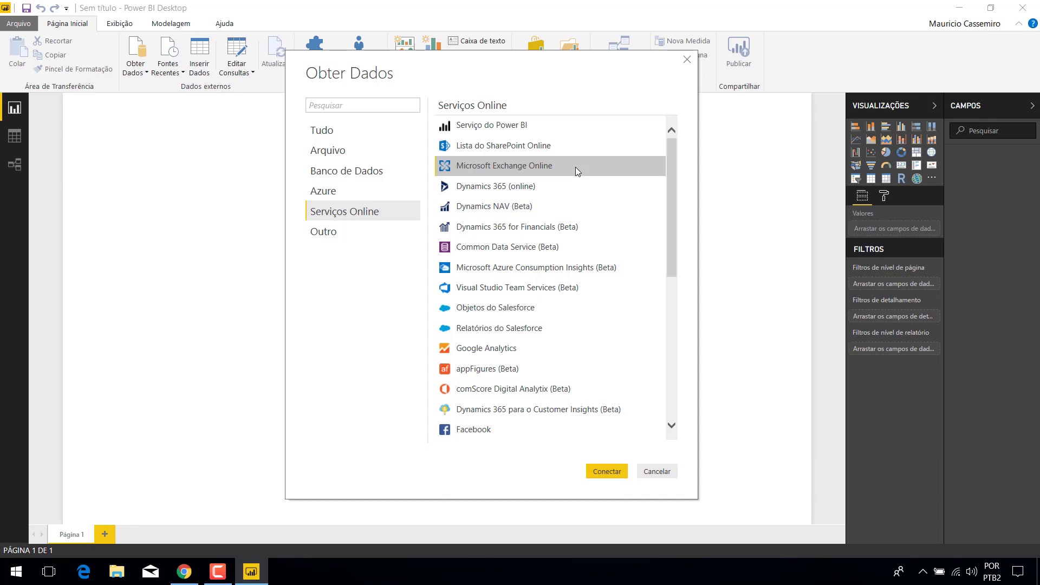
{"action": "left_click", "coordinate": [486, 190]}
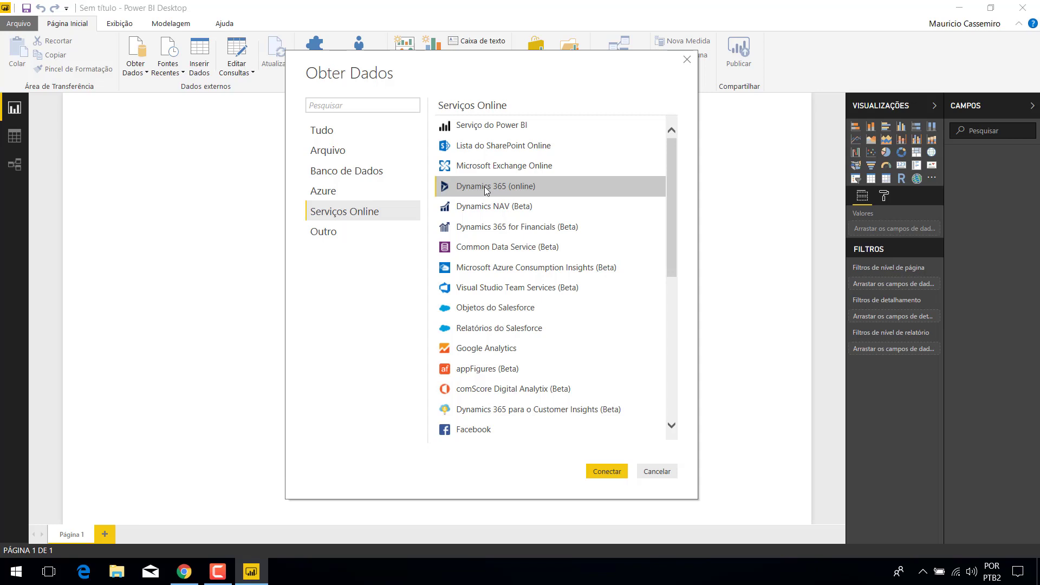
{"action": "left_click", "coordinate": [532, 207]}
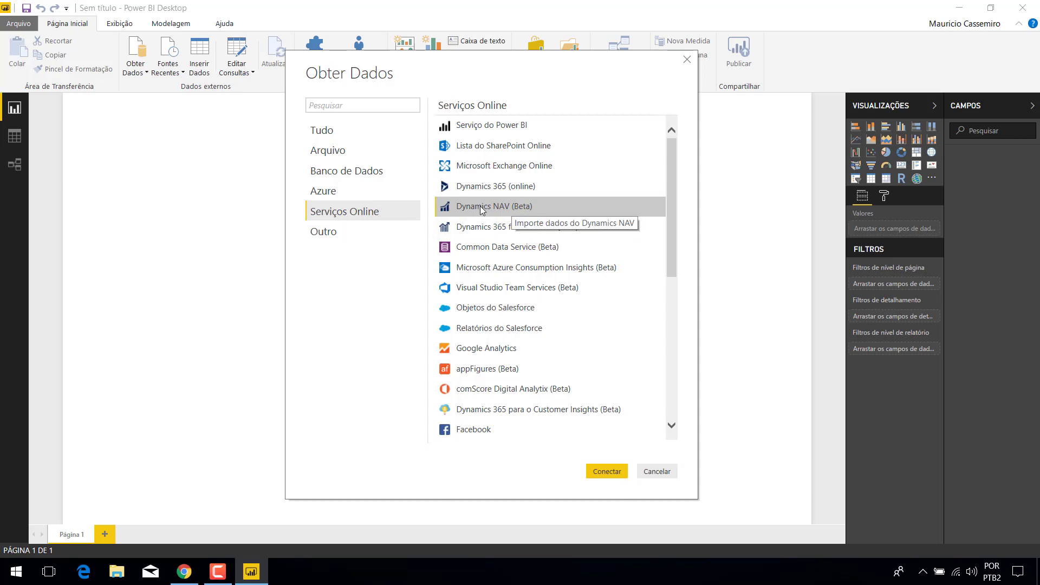
{"action": "left_click", "coordinate": [508, 233]}
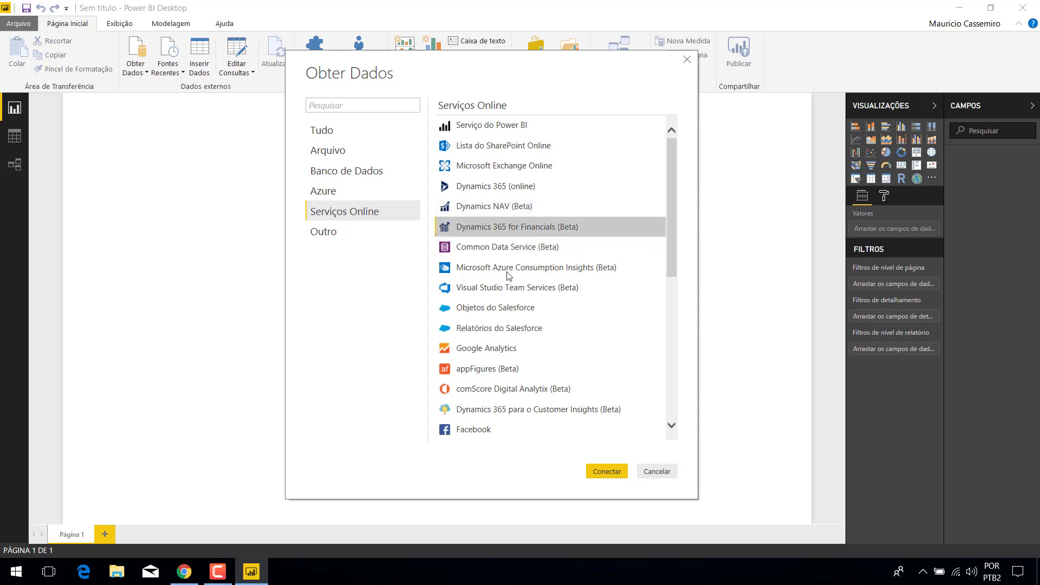
{"action": "left_click", "coordinate": [500, 248]}
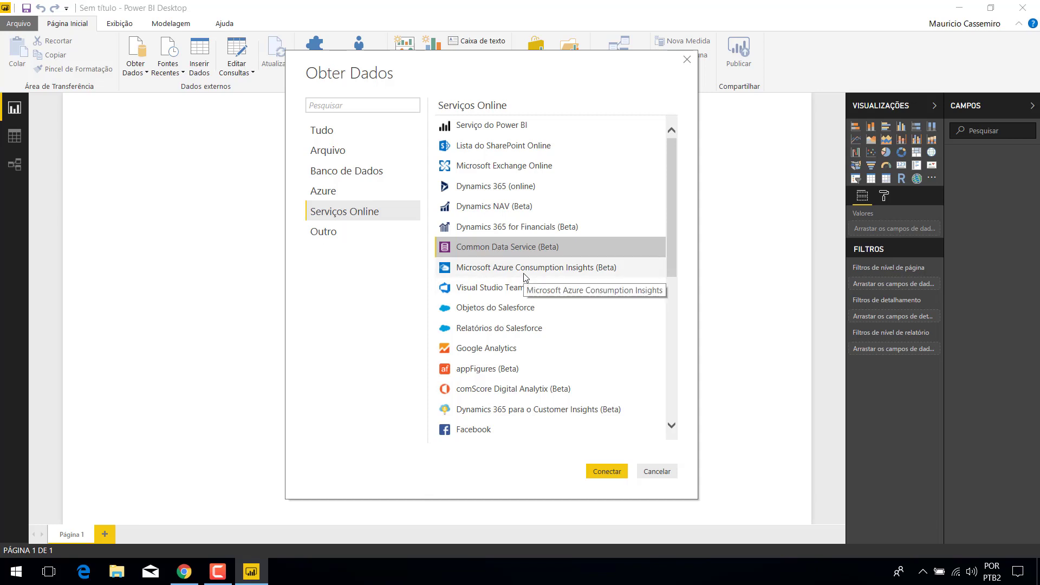
- Go through the online services from Microsoft Azure Consumption Insights (Beta) and Visual Studio Team Services (Beta) through the Salesforce entries to Google Analytics
{"action": "left_click", "coordinate": [577, 268]}
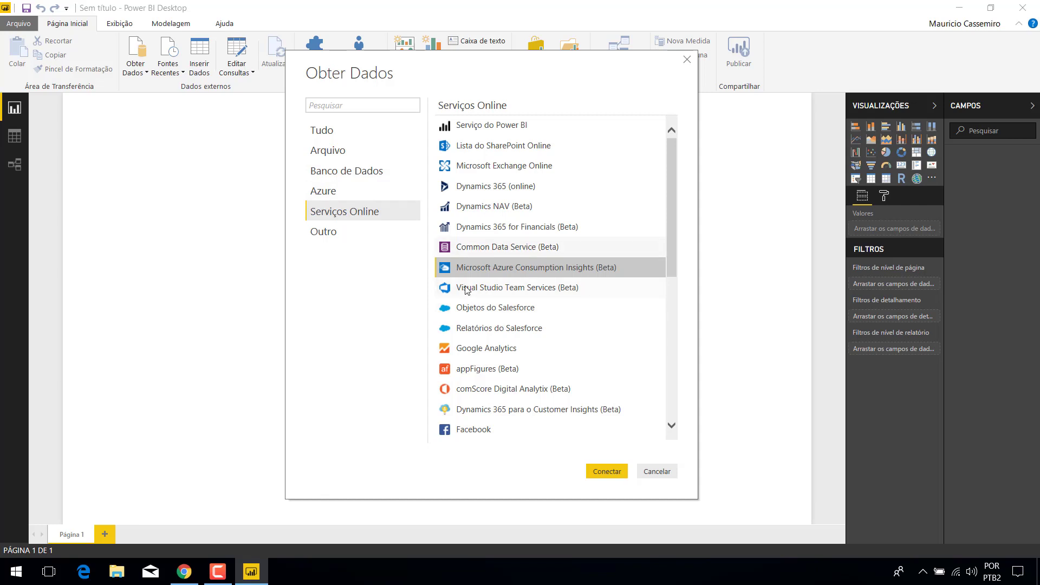
{"action": "left_click", "coordinate": [531, 292]}
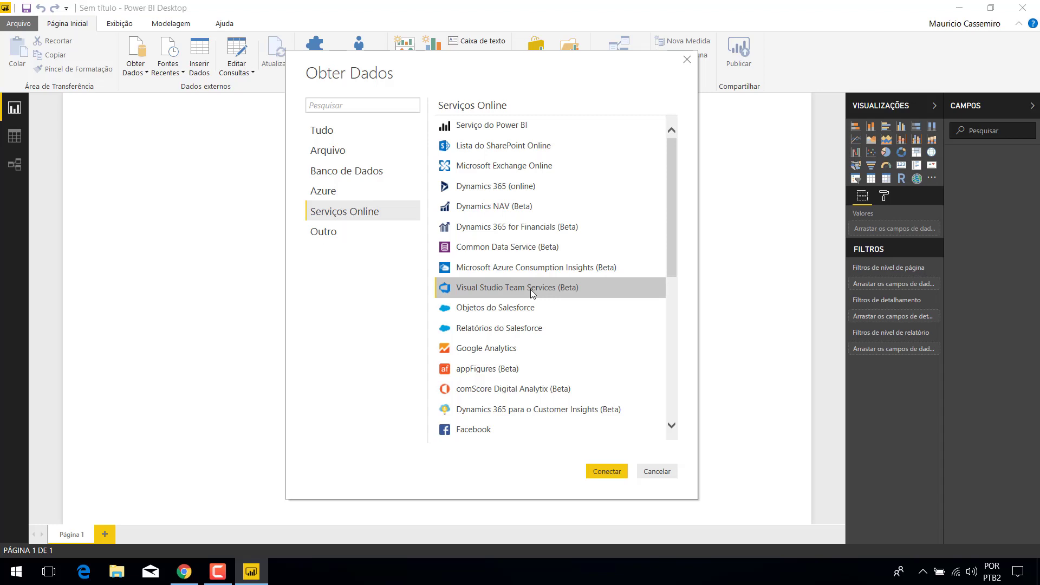
{"action": "left_click_drag", "start_coordinate": [672, 216], "coordinate": [672, 233]}
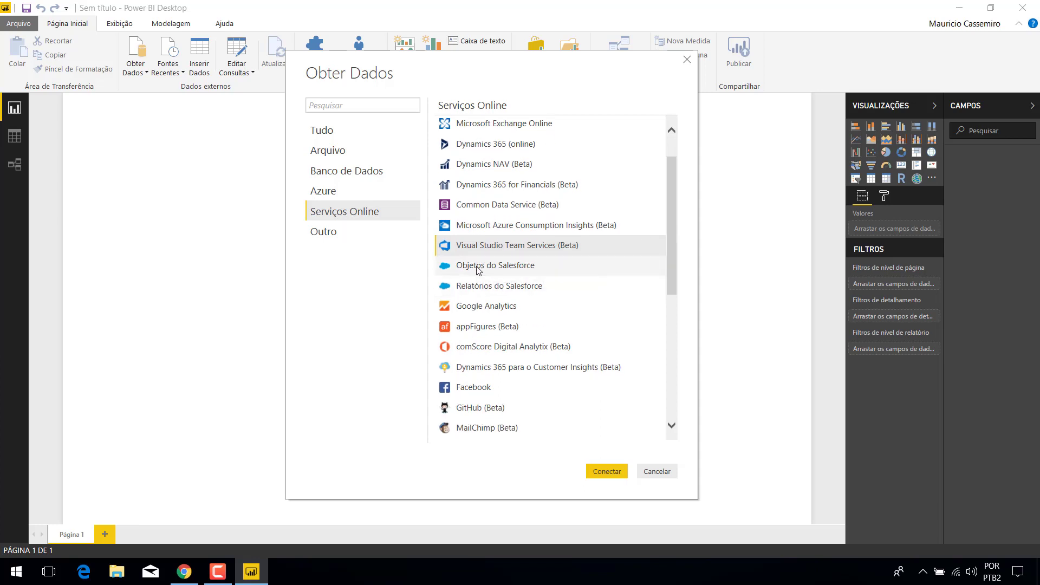
{"action": "left_click", "coordinate": [477, 265]}
{"action": "left_click", "coordinate": [475, 280]}
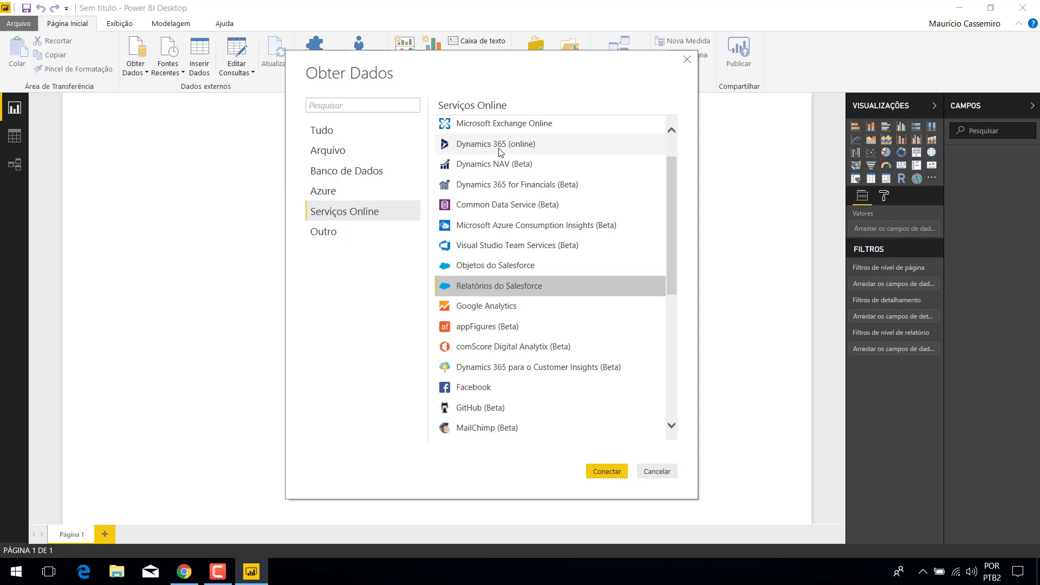
{"action": "left_click", "coordinate": [496, 307]}
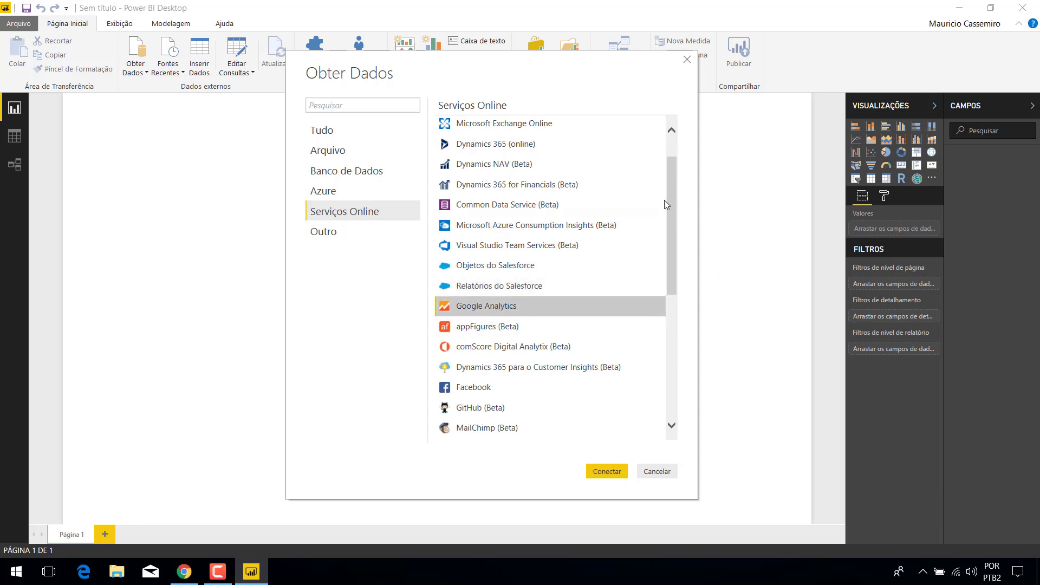
- Review the appFigures (Beta), Dynamics 365 para o Customer Insights (Beta) and Facebook entries among the online services
{"action": "left_click_drag", "start_coordinate": [672, 211], "coordinate": [671, 253]}
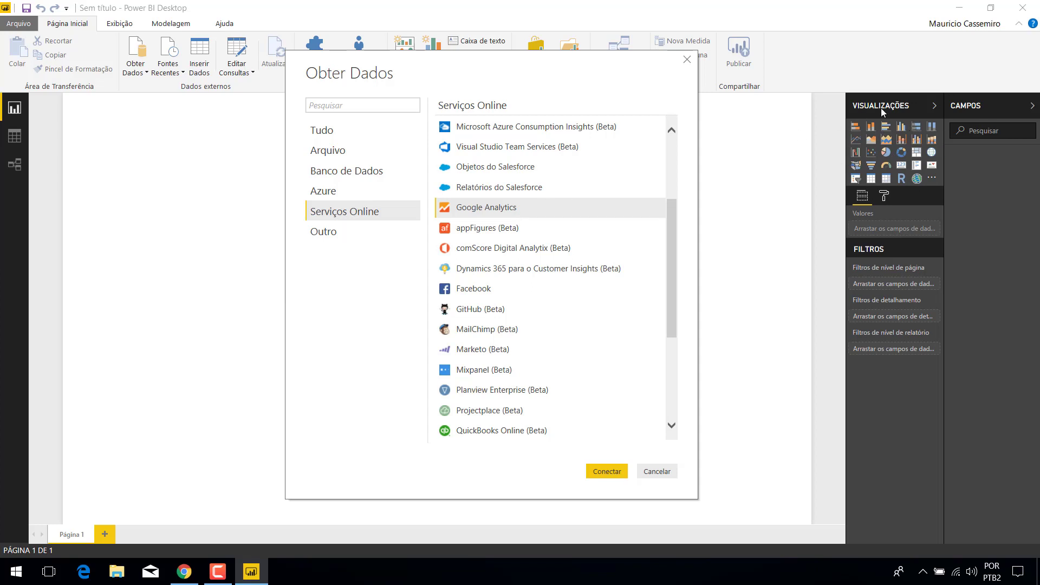
{"action": "left_click", "coordinate": [500, 232]}
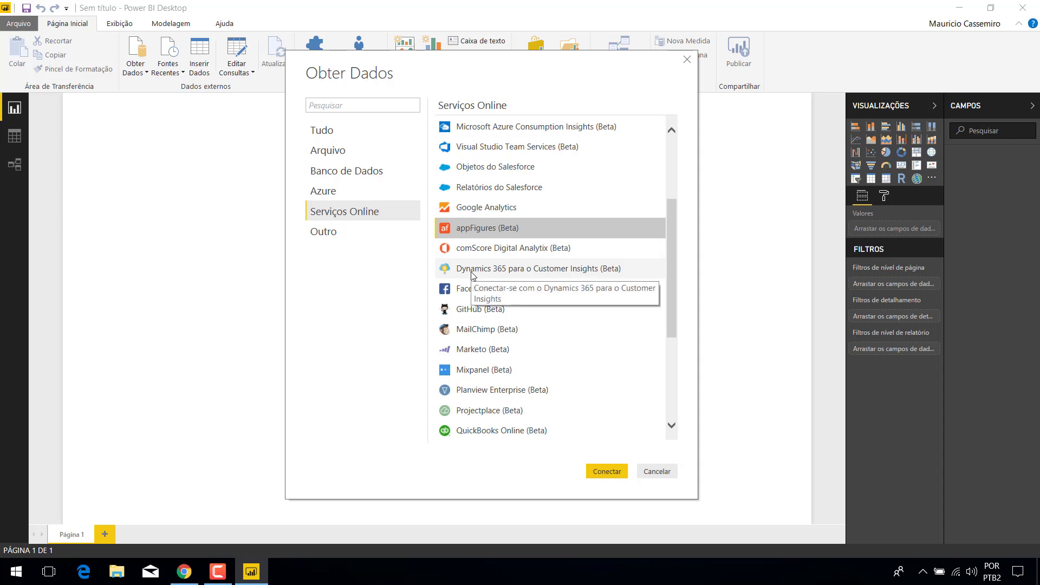
{"action": "left_click", "coordinate": [537, 271]}
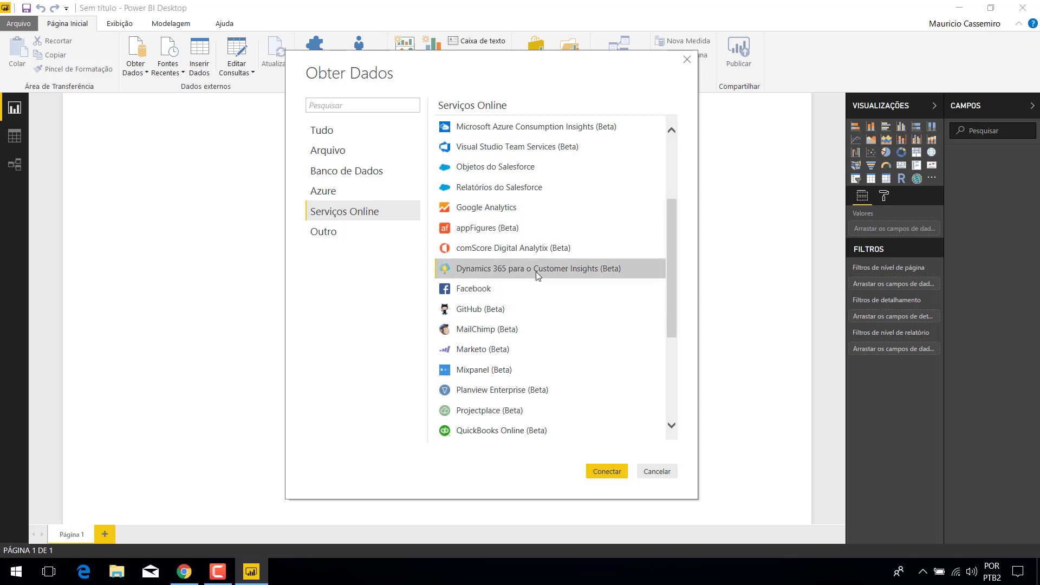
{"action": "left_click_drag", "start_coordinate": [673, 251], "coordinate": [671, 277]}
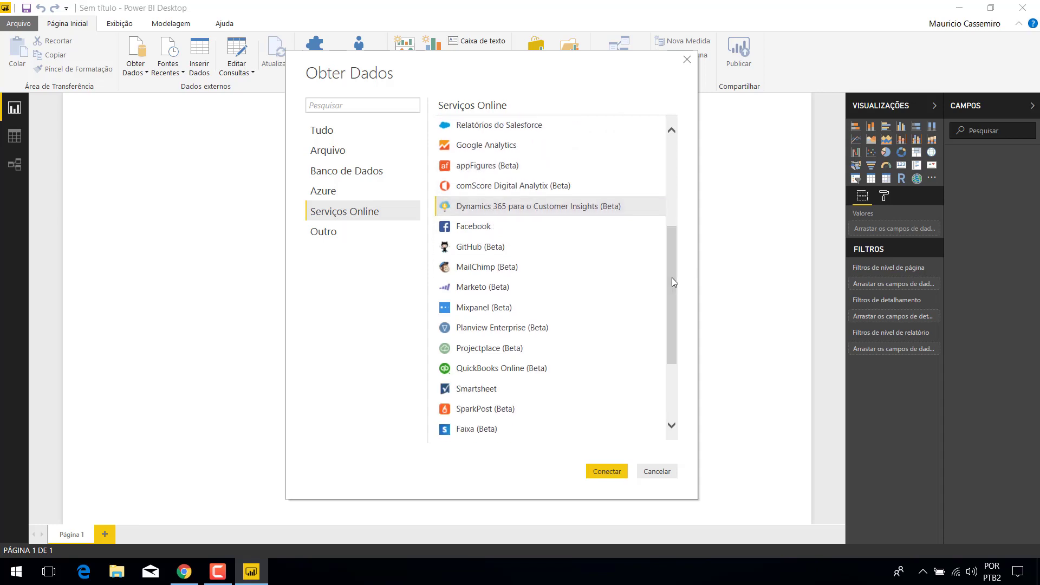
{"action": "left_click", "coordinate": [491, 230]}
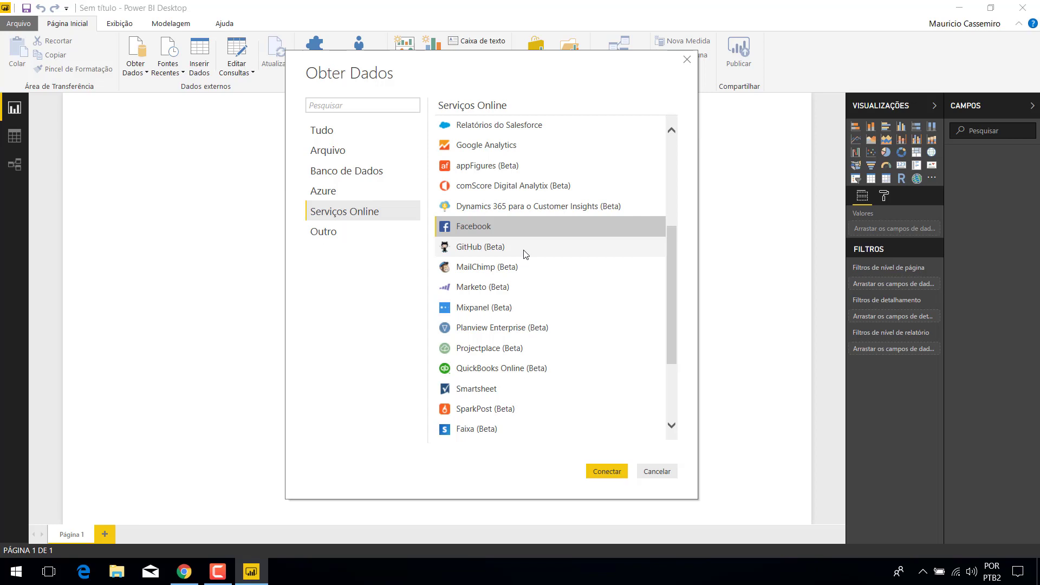
- Look at the MailChimp (Beta), Marketo (Beta), Mixpanel (Beta) and Planview Enterprise (Beta) online sources
{"action": "left_click", "coordinate": [491, 269]}
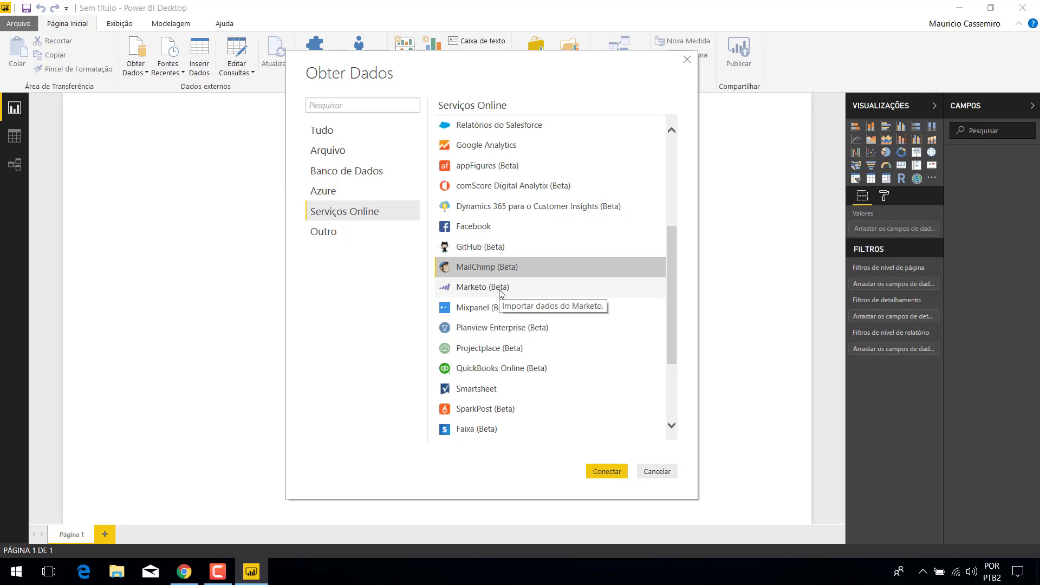
{"action": "left_click", "coordinate": [499, 290]}
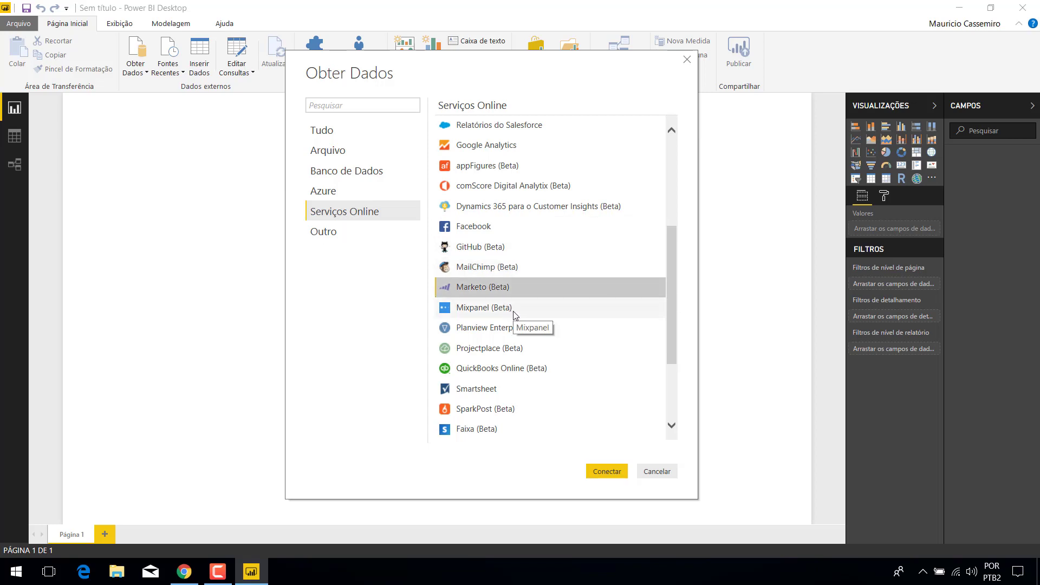
{"action": "left_click", "coordinate": [513, 312]}
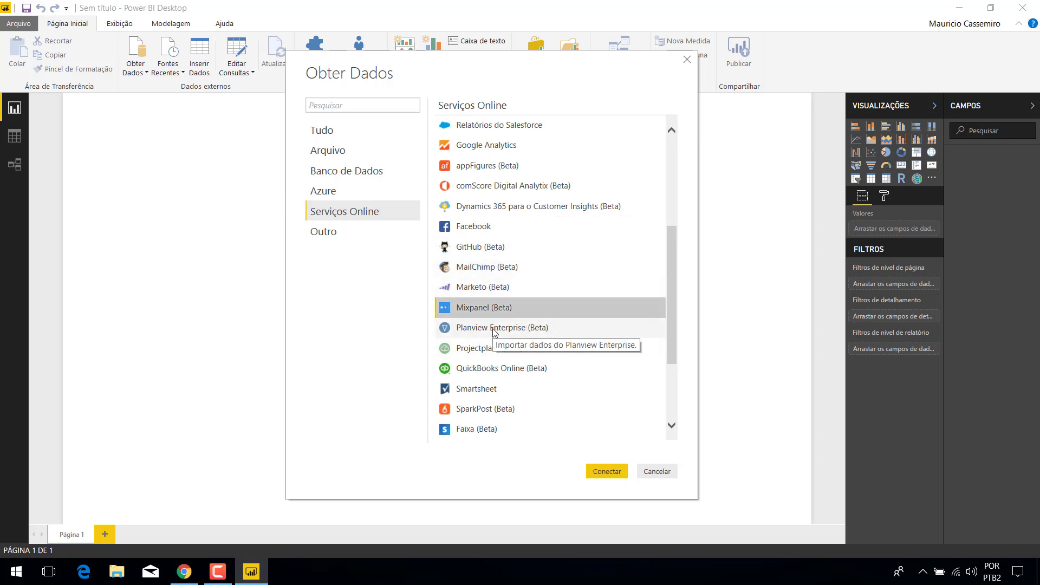
{"action": "left_click", "coordinate": [494, 332]}
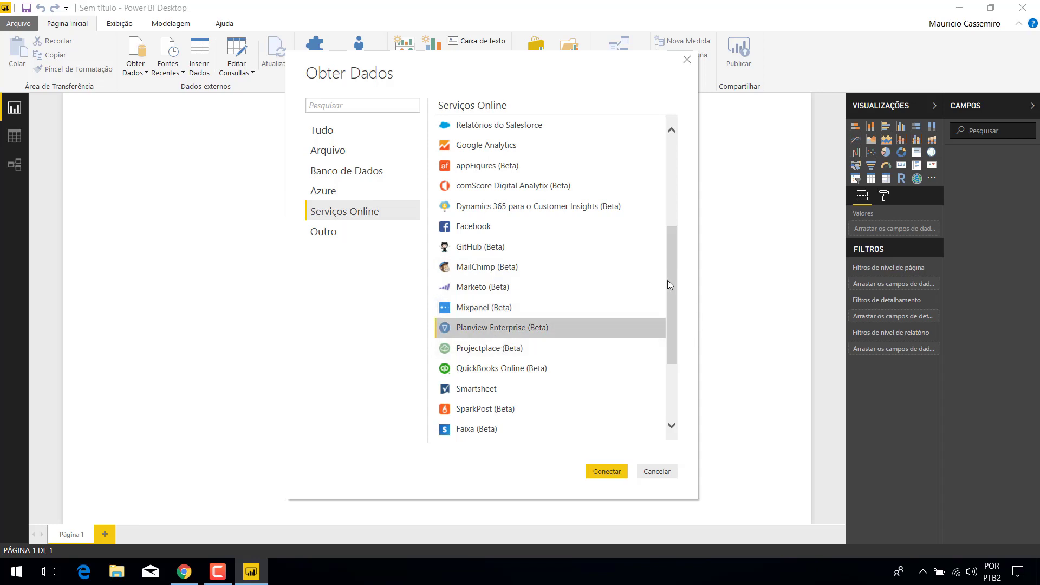
- Go through the online services Projectplace (Beta), QuickBooks Online (Beta), Smartsheet, SparkPost (Beta) and Faixa (Beta)
{"action": "left_click_drag", "start_coordinate": [671, 282], "coordinate": [675, 330]}
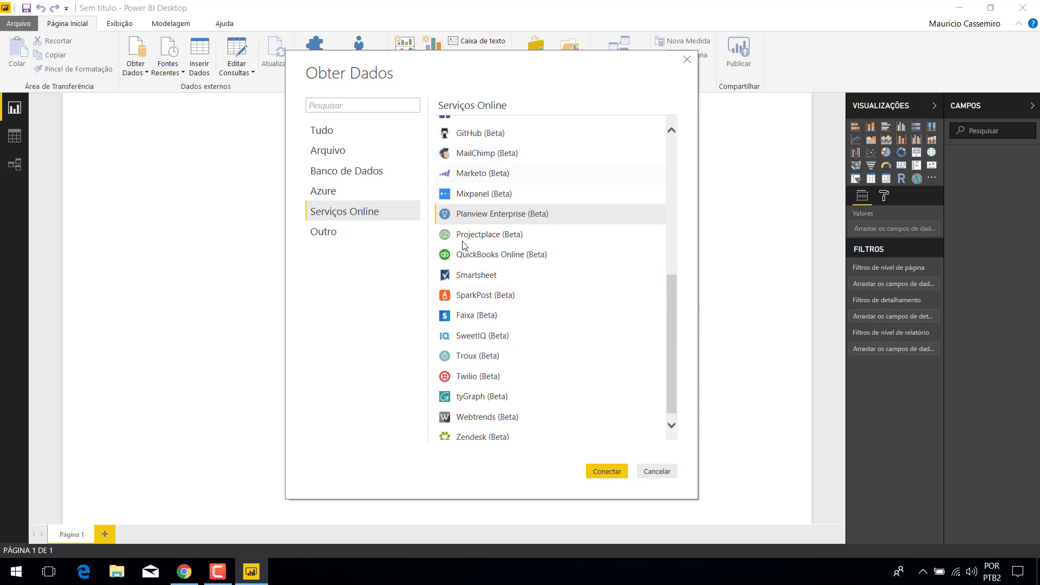
{"action": "left_click", "coordinate": [481, 239]}
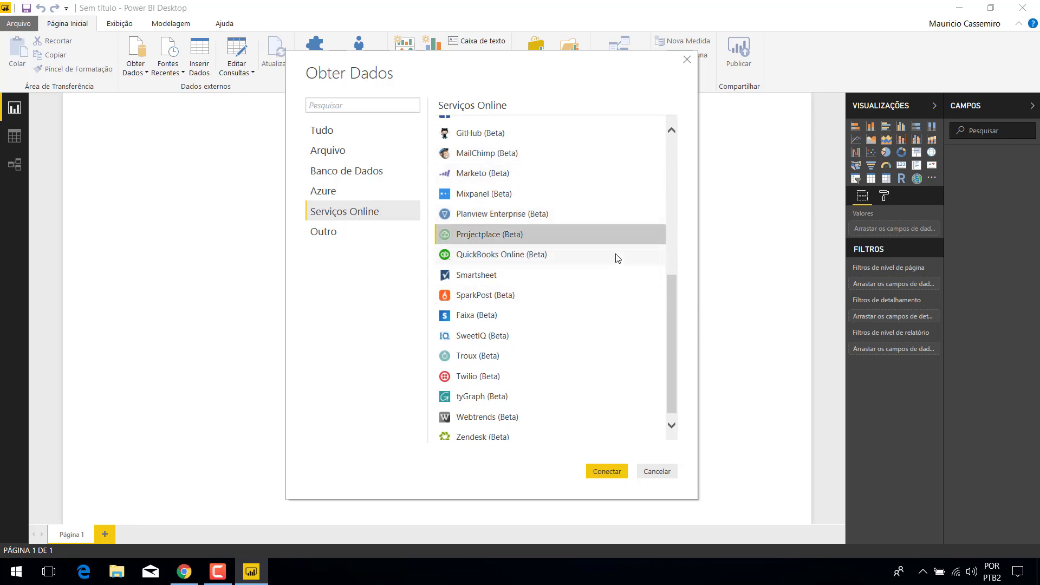
{"action": "left_click", "coordinate": [543, 262]}
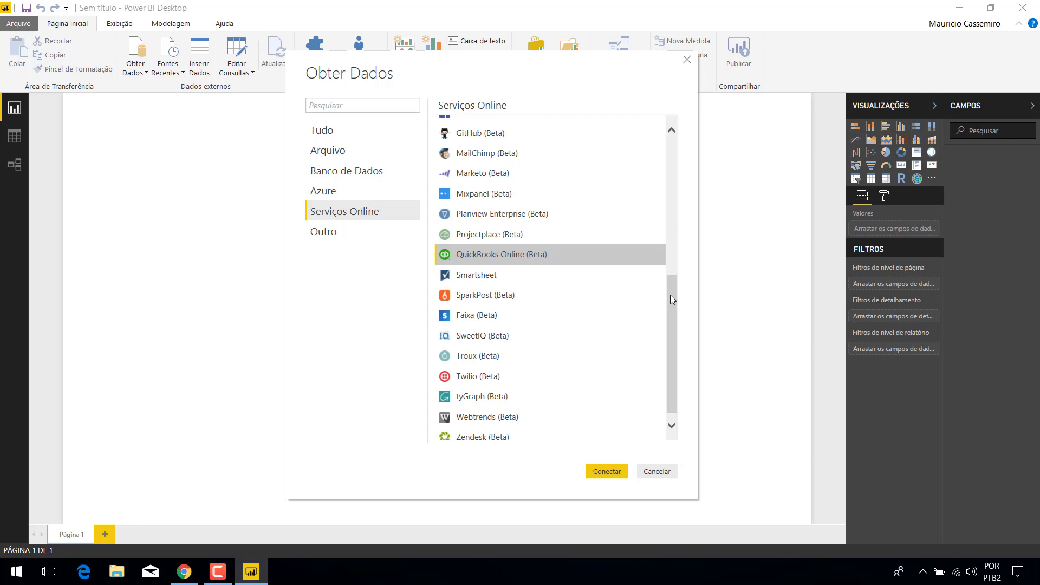
{"action": "left_click", "coordinate": [489, 277]}
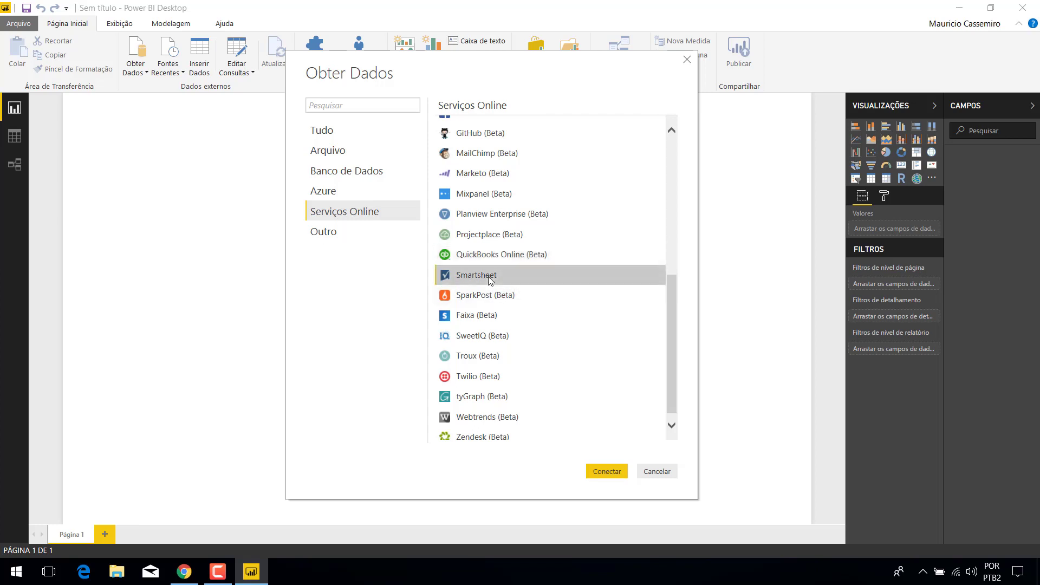
{"action": "left_click", "coordinate": [507, 301]}
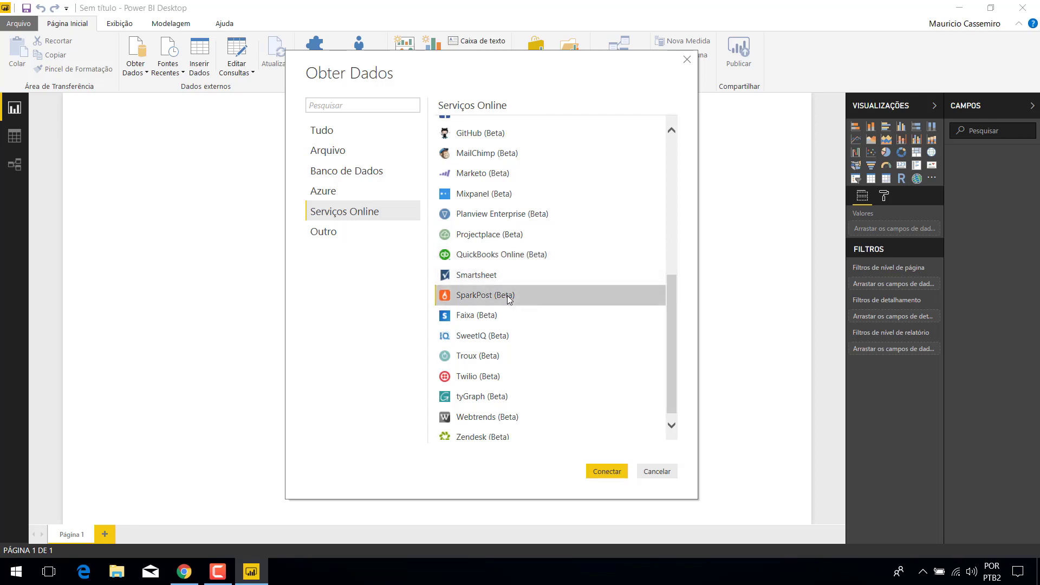
{"action": "left_click", "coordinate": [493, 320]}
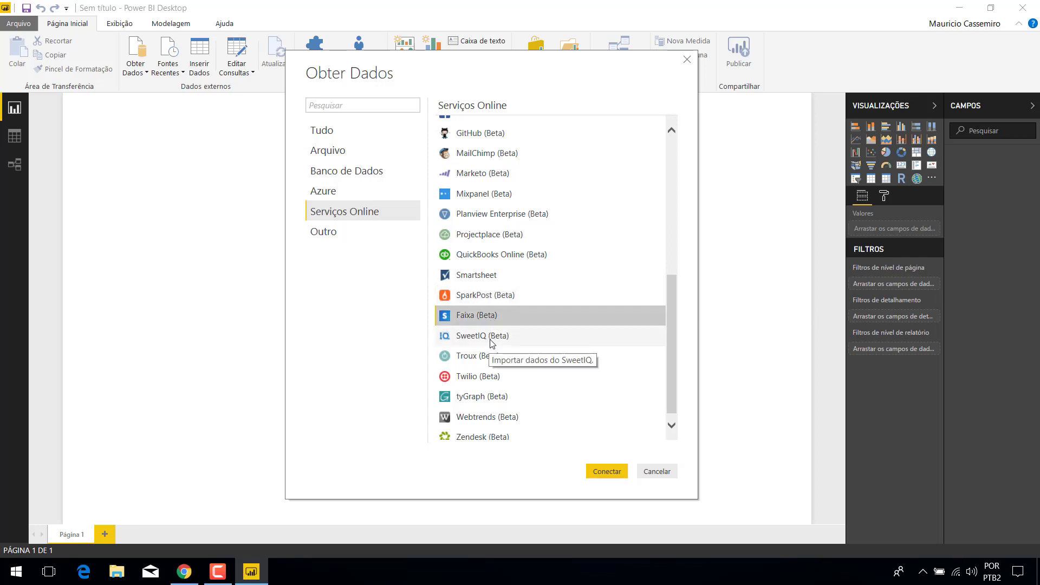
- Review the last online services in the list: SweetIQ, Troux, Twilio, tyGraph, Webtrends and Zendesk, all in Beta
{"action": "left_click", "coordinate": [491, 338]}
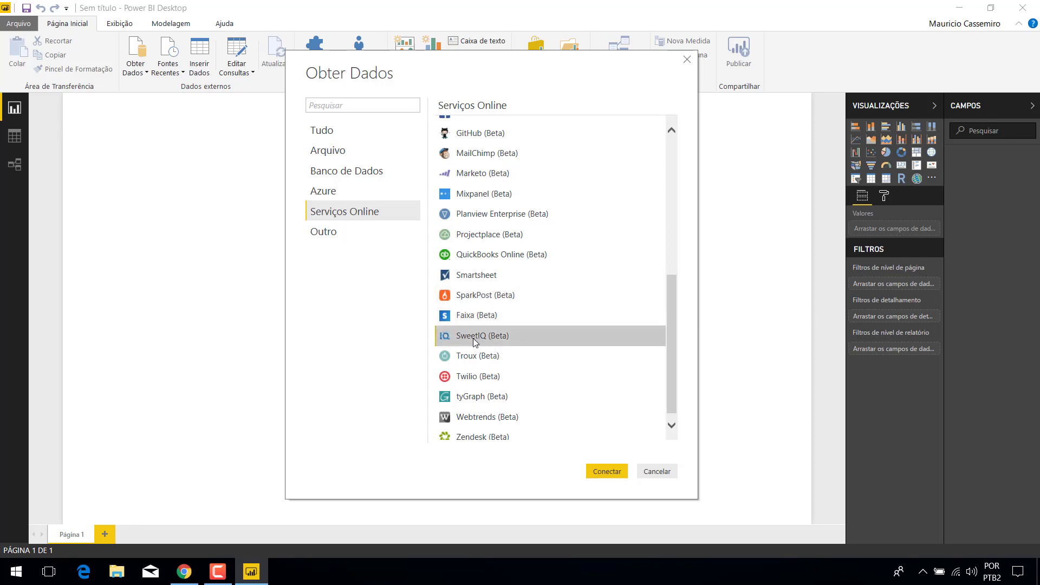
{"action": "left_click", "coordinate": [488, 357]}
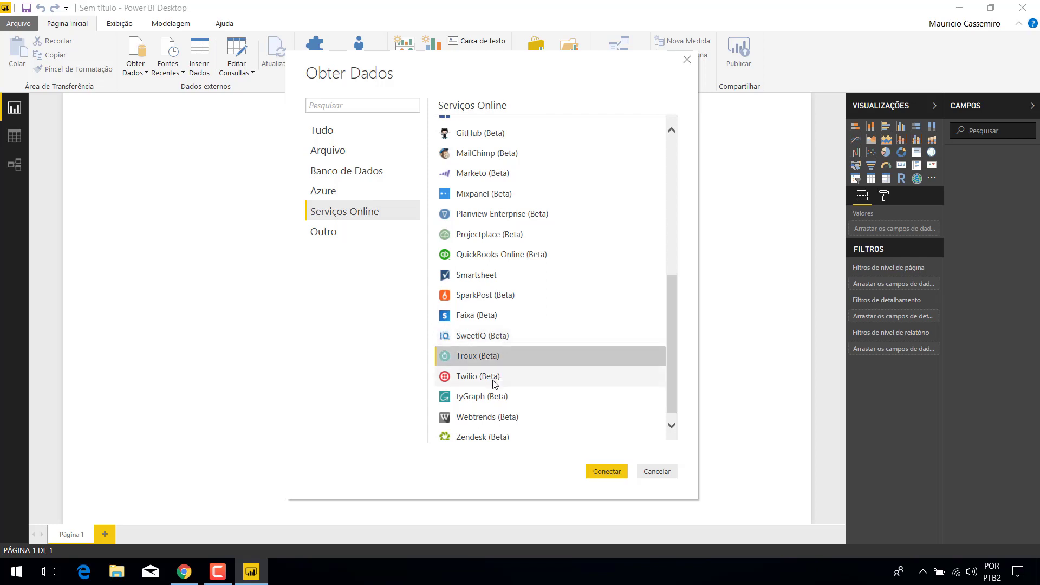
{"action": "left_click", "coordinate": [493, 379]}
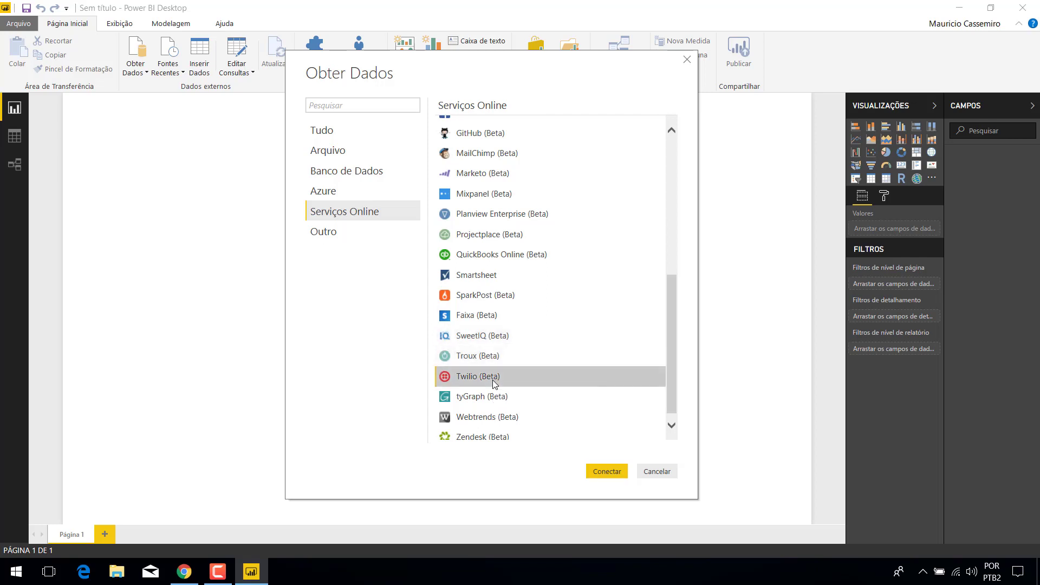
{"action": "left_click", "coordinate": [488, 400]}
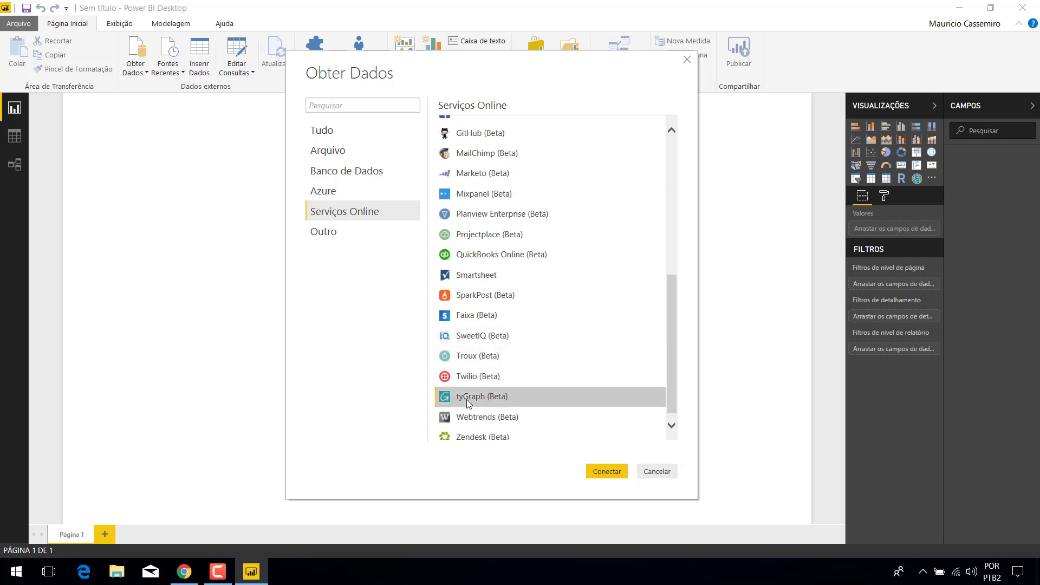
{"action": "left_click", "coordinate": [492, 420]}
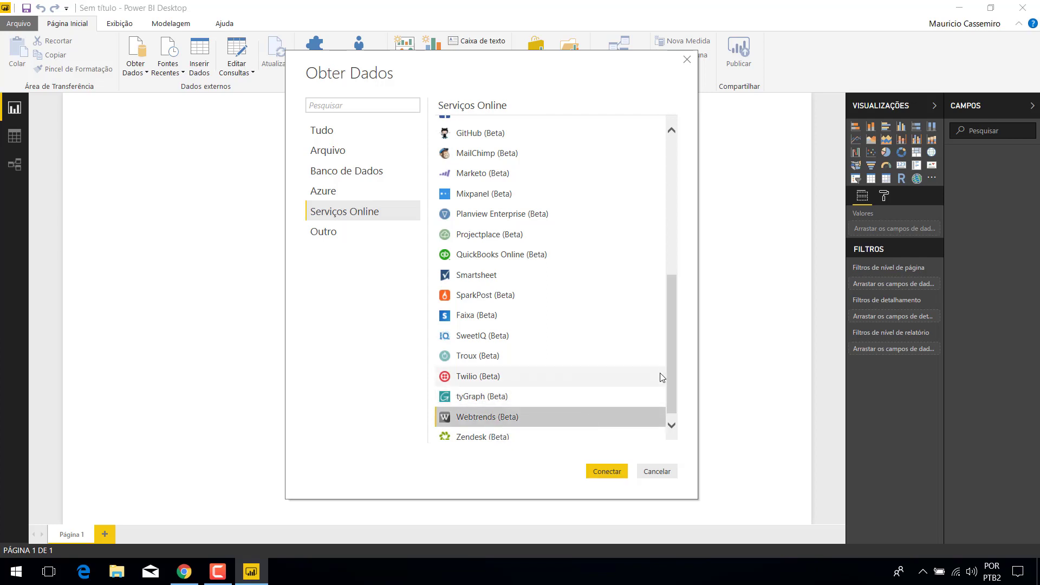
{"action": "scroll", "coordinate": [669, 378], "scroll_direction": "down", "scroll_amount": 1}
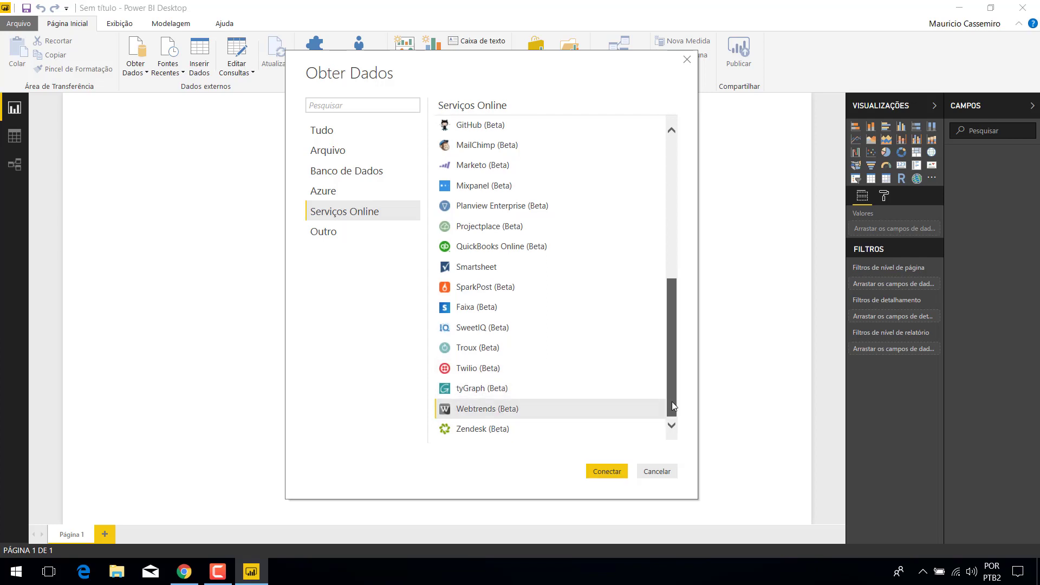
{"action": "left_click", "coordinate": [476, 432]}
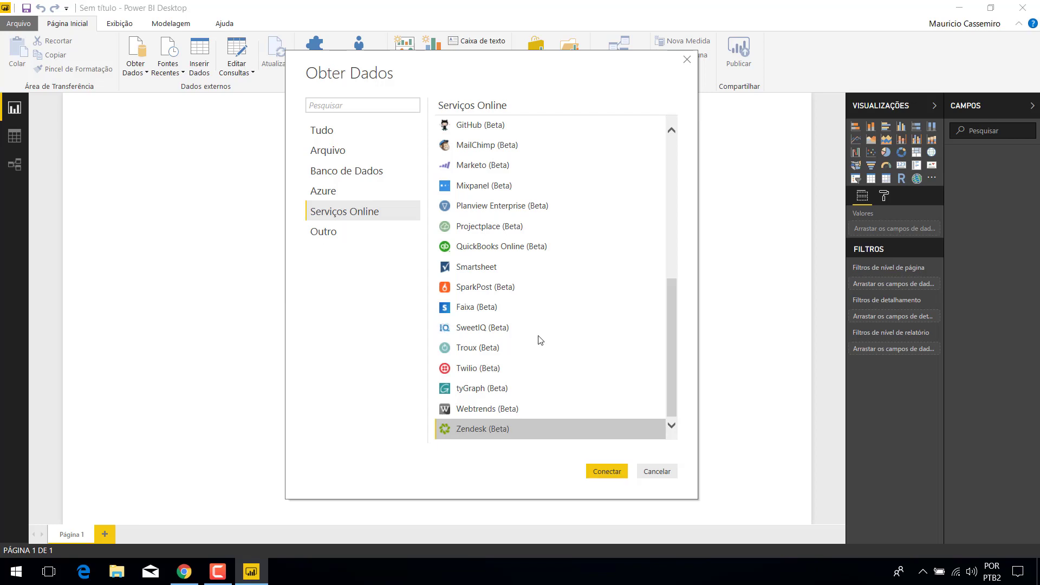
- Return to the start of the online services list and revisit the Azure, Banco de Dados and Arquivo categories
{"action": "left_click_drag", "start_coordinate": [673, 373], "coordinate": [671, 148]}
{"action": "left_click", "coordinate": [339, 192]}
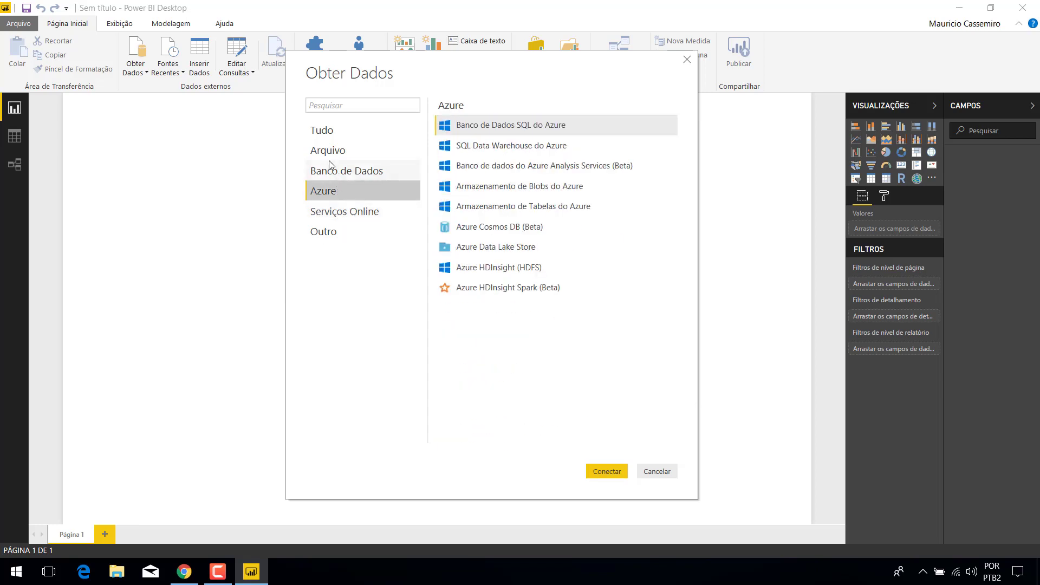
{"action": "left_click", "coordinate": [333, 173]}
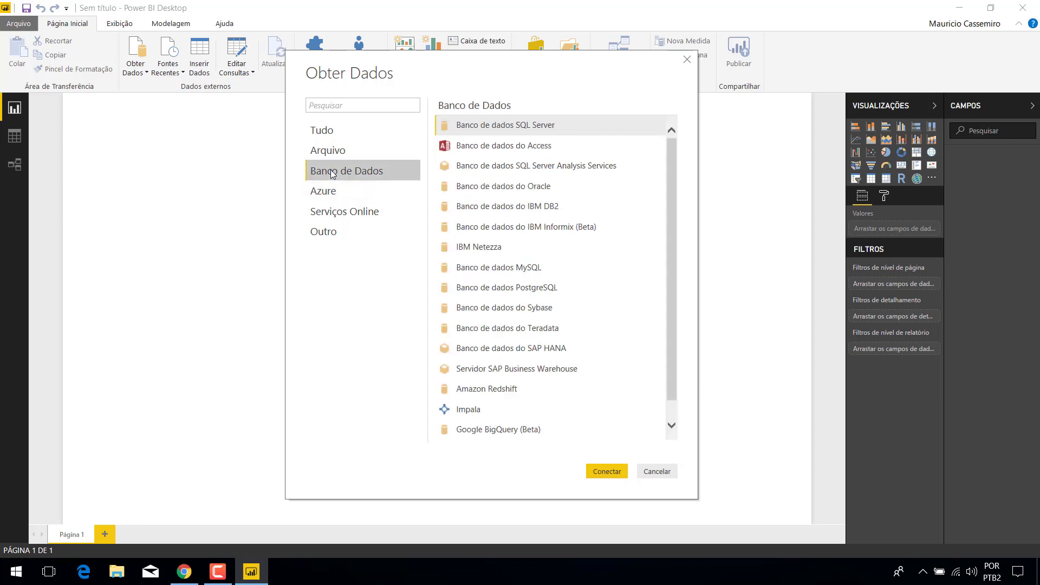
{"action": "left_click", "coordinate": [329, 152]}
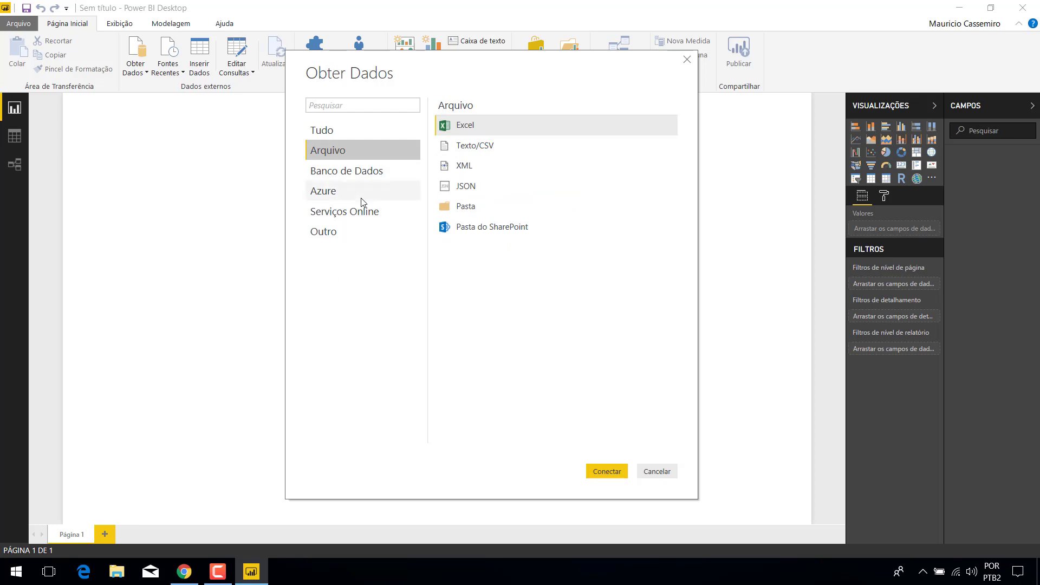
- Show the Outro sources, look at Web, Lista do SharePoint and Feed OData, and return to the Serviços Online category
{"action": "left_click", "coordinate": [363, 234]}
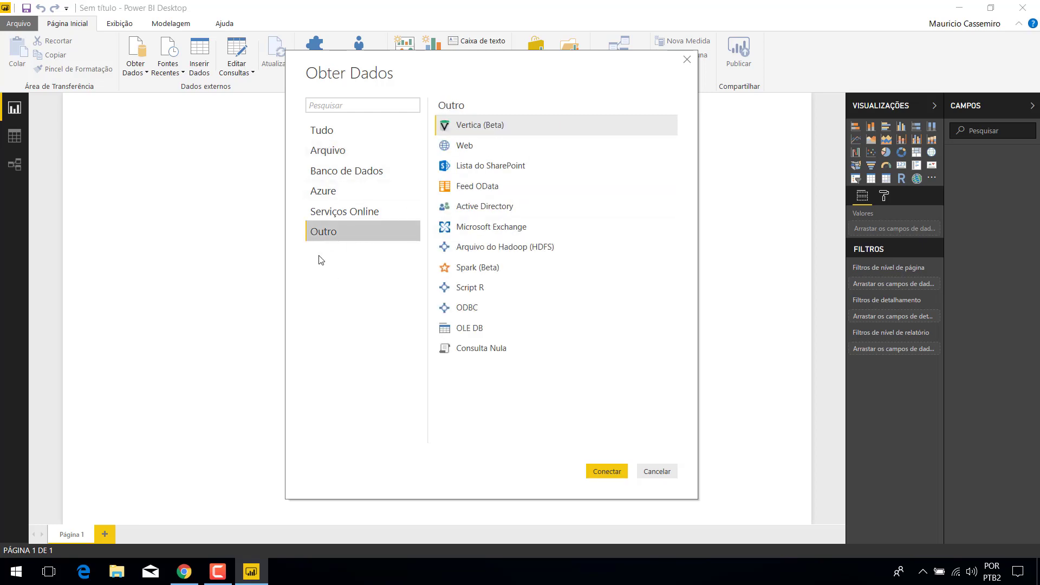
{"action": "left_click", "coordinate": [478, 147]}
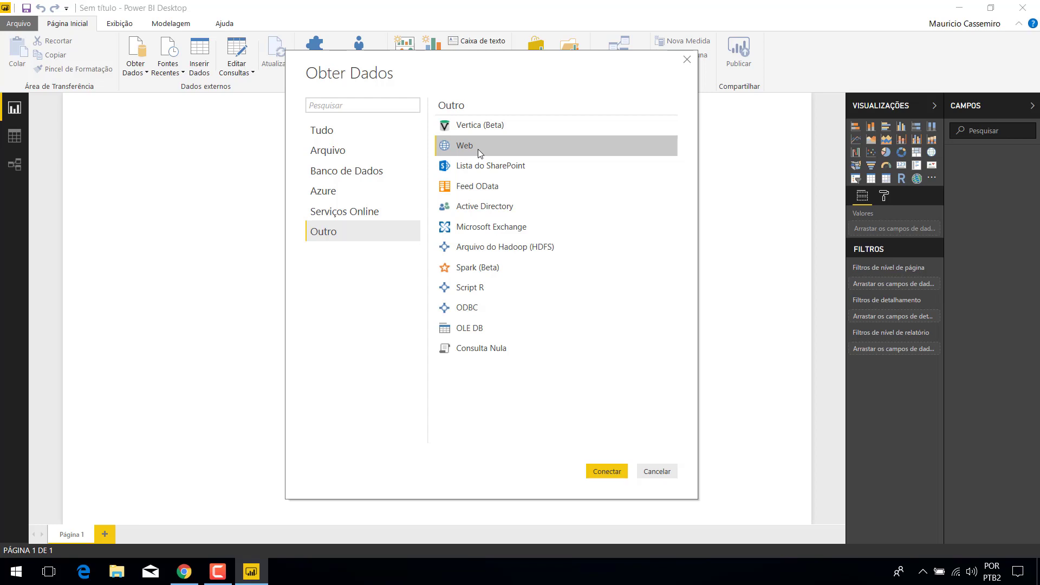
{"action": "left_click", "coordinate": [492, 171]}
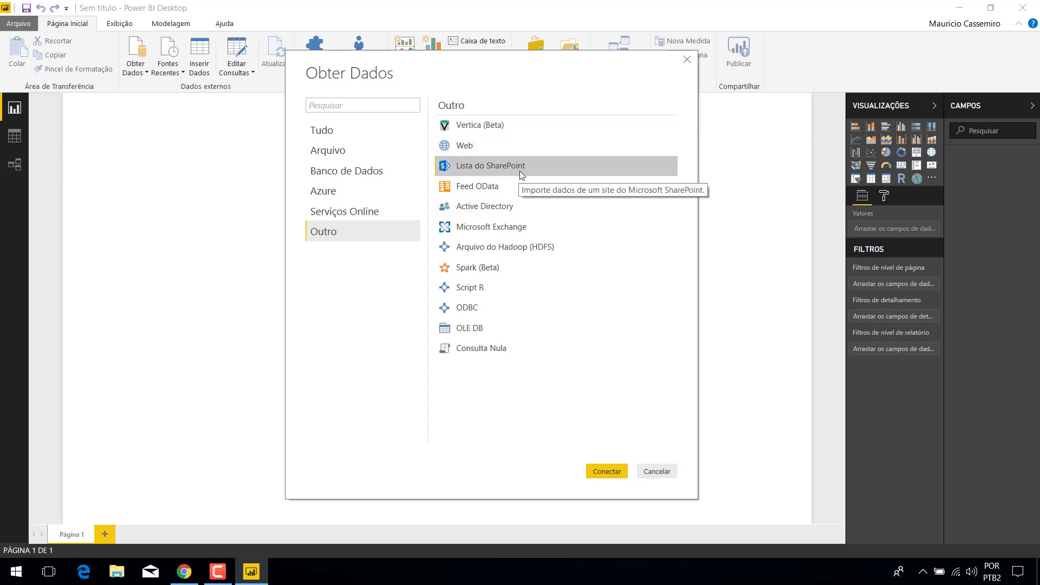
{"action": "left_click", "coordinate": [471, 190]}
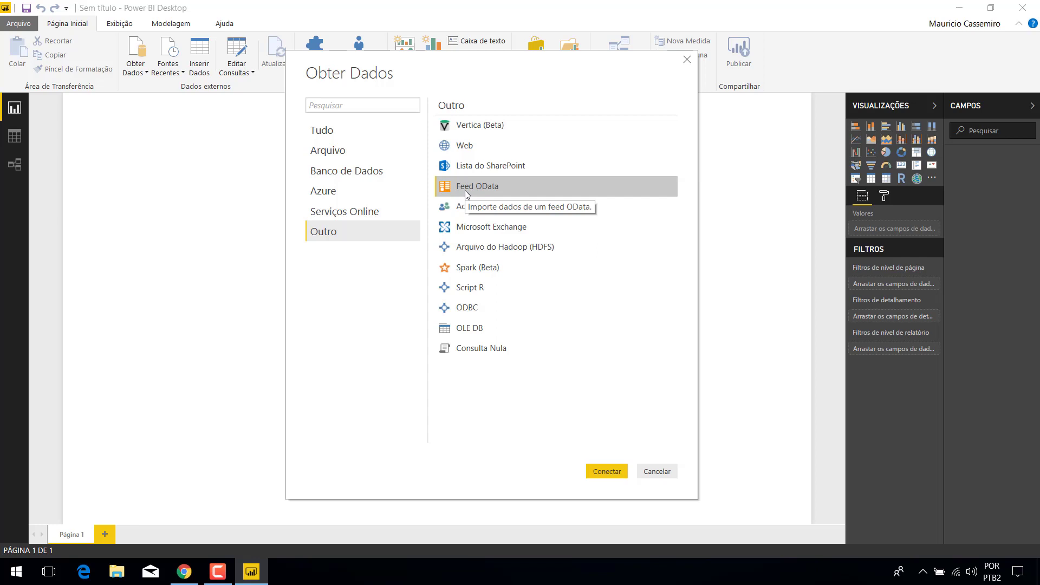
{"action": "left_click", "coordinate": [364, 212]}
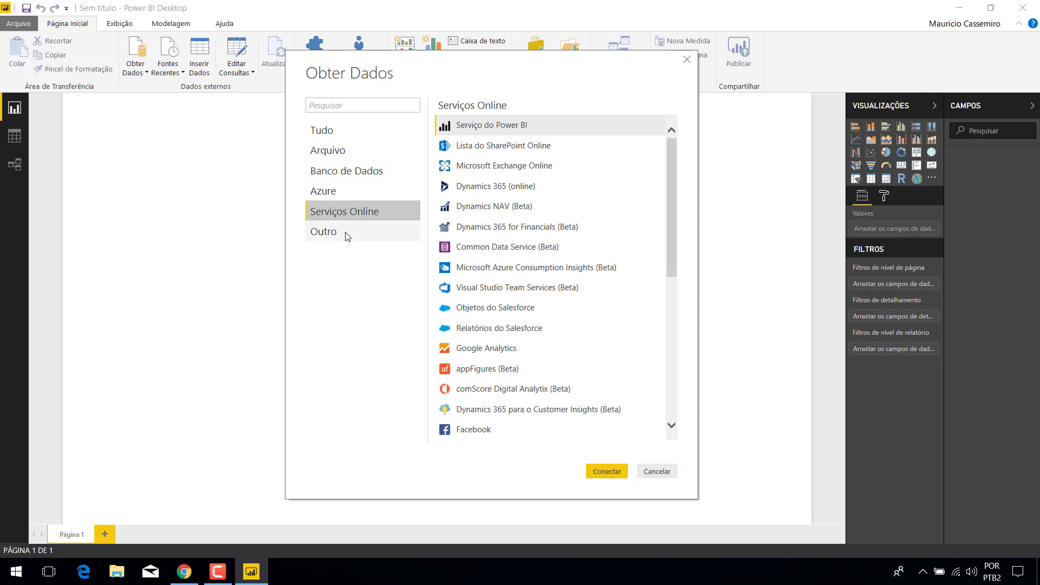
- Review the Outro sources Feed OData, ODBC, Active Directory, Microsoft Exchange and Arquivo do Hadoop (HDFS), and close Obter Dados without connecting
{"action": "left_click", "coordinate": [345, 231]}
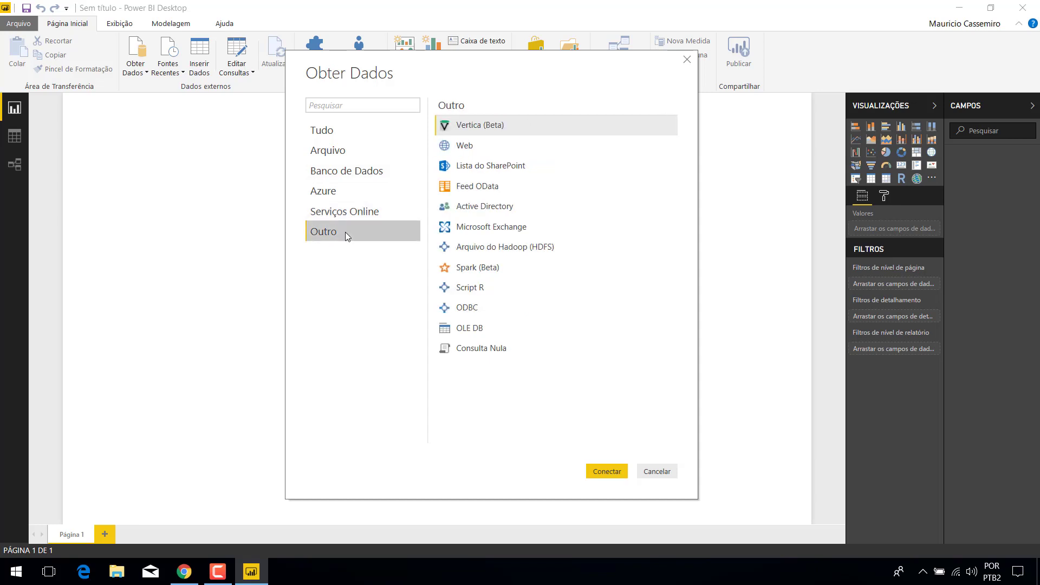
{"action": "left_click", "coordinate": [481, 187]}
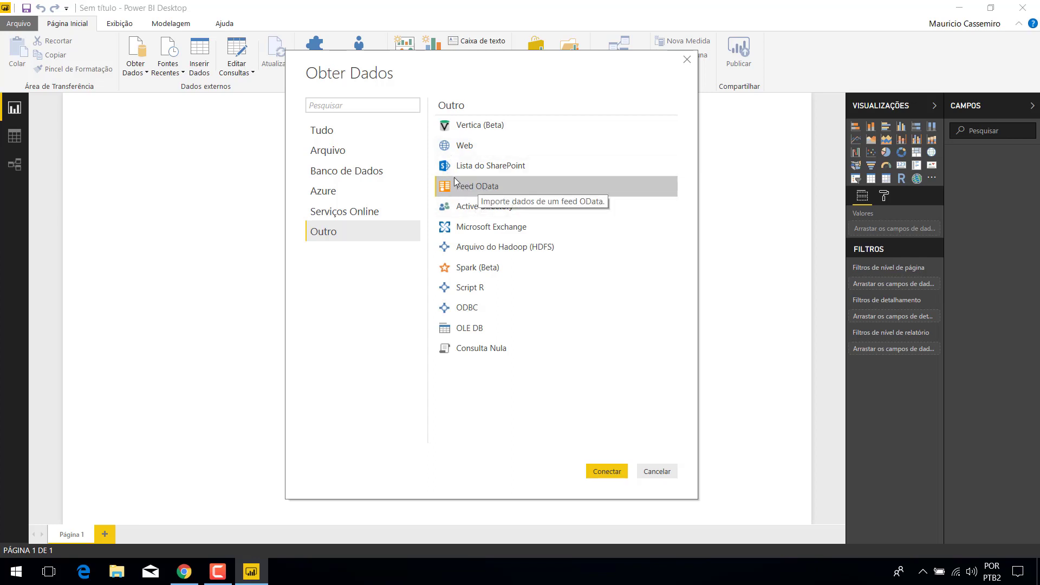
{"action": "left_click", "coordinate": [467, 308]}
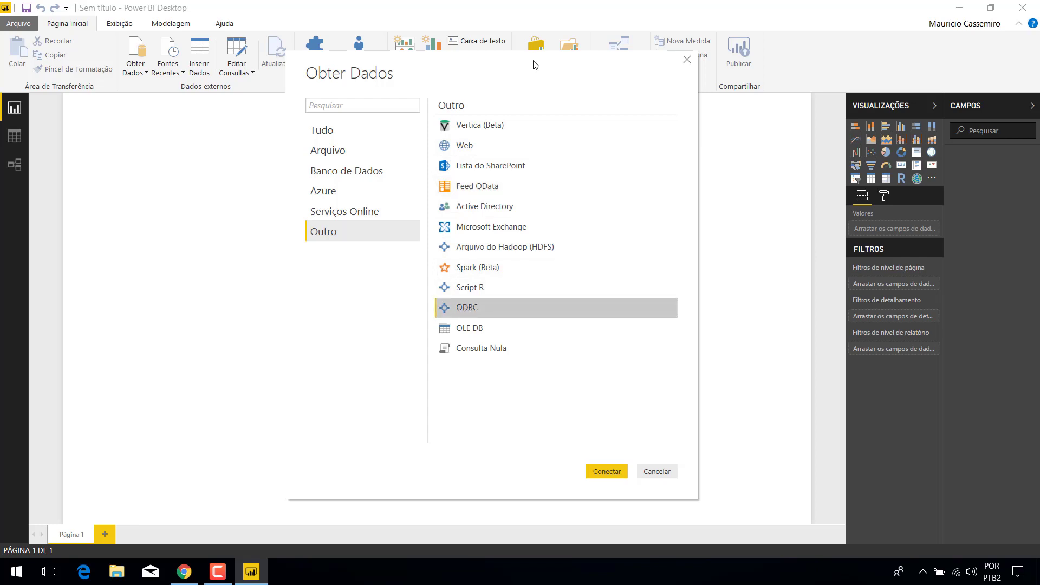
{"action": "left_click", "coordinate": [467, 208]}
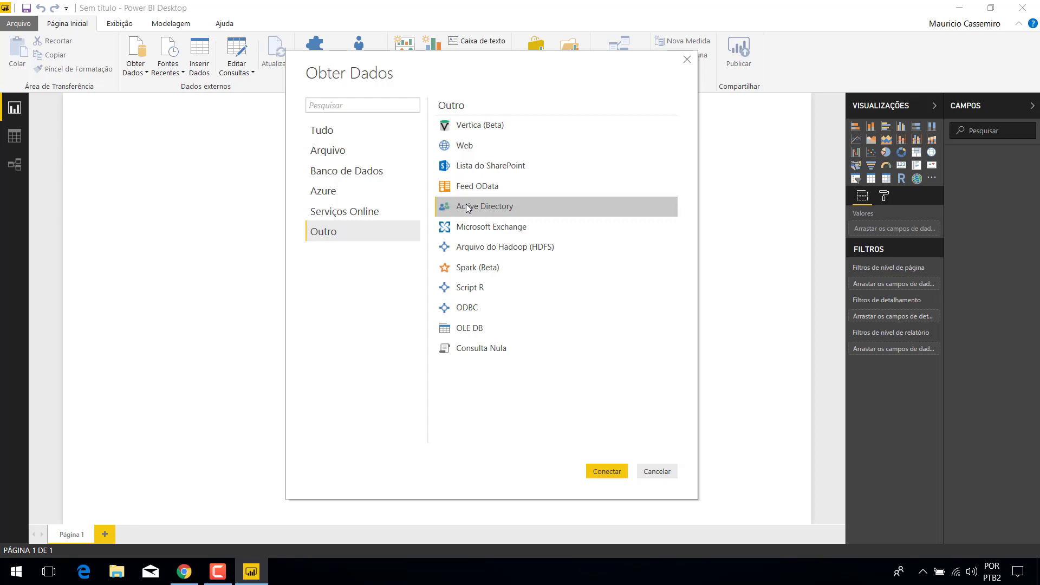
{"action": "left_click", "coordinate": [506, 229]}
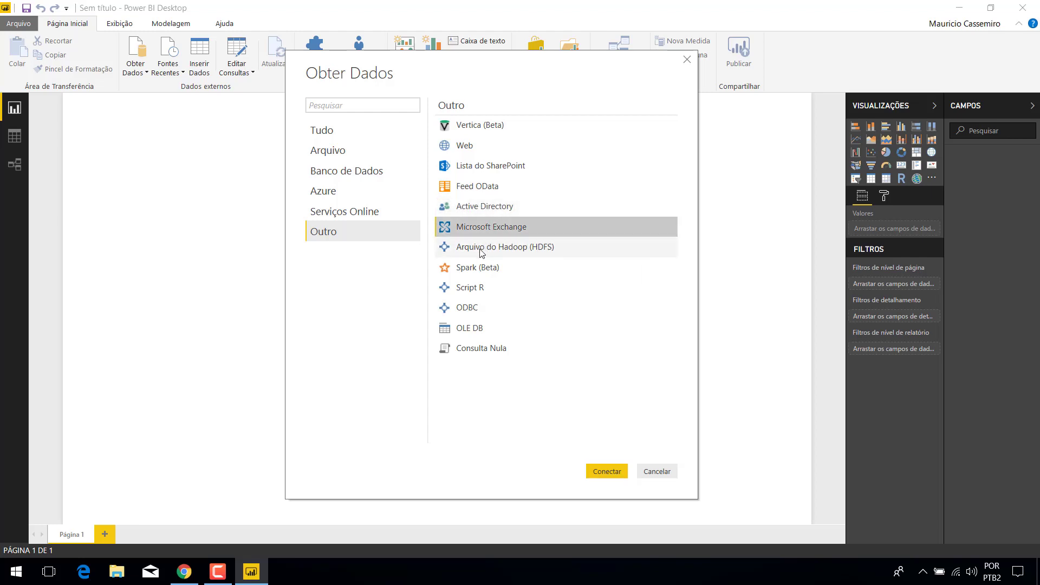
{"action": "left_click", "coordinate": [556, 247]}
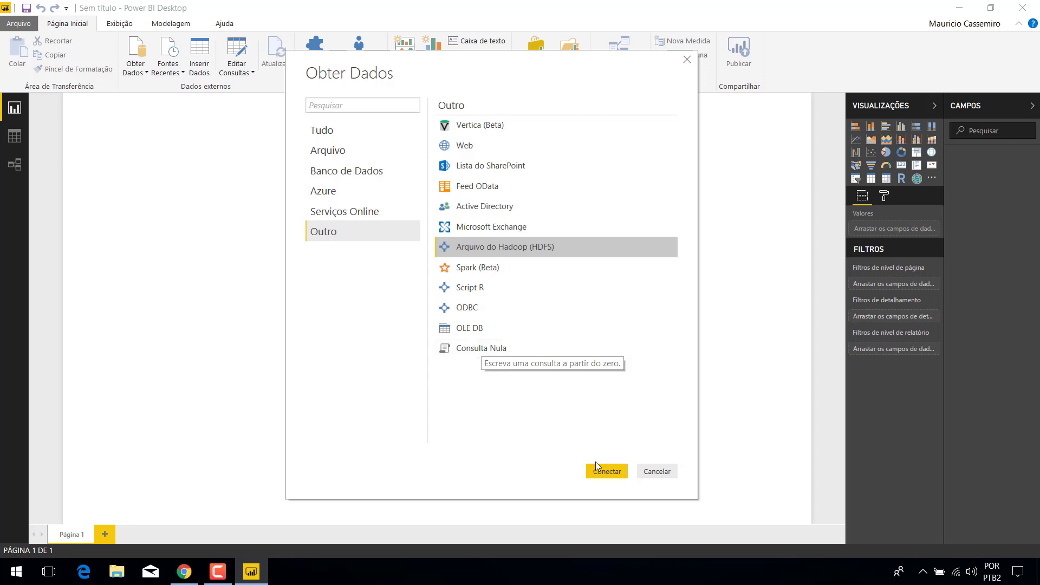
{"action": "left_click", "coordinate": [649, 474]}
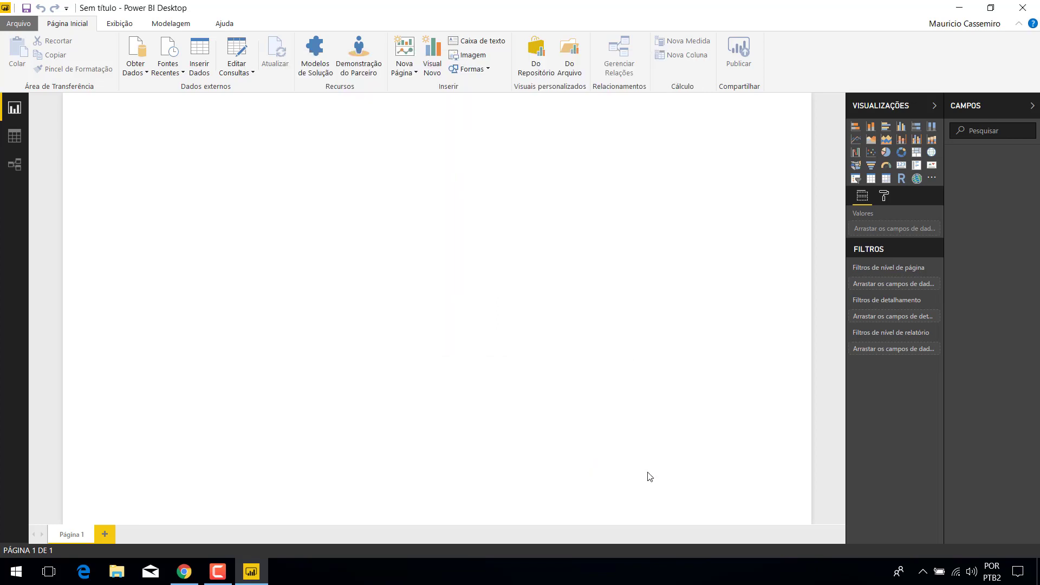